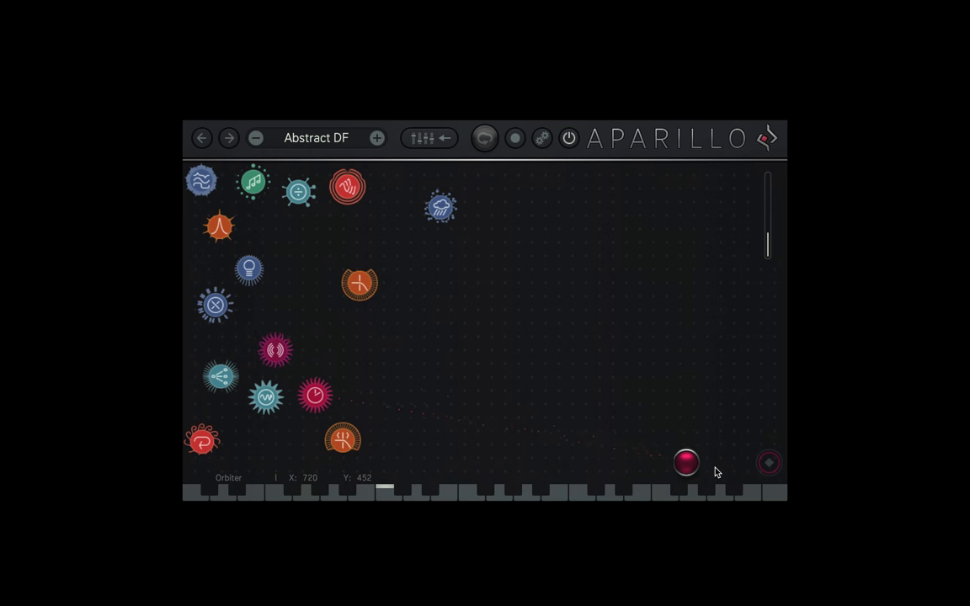
Set the LFO 1 rate jitter to 61.4 %
click(434, 140)
click(623, 187)
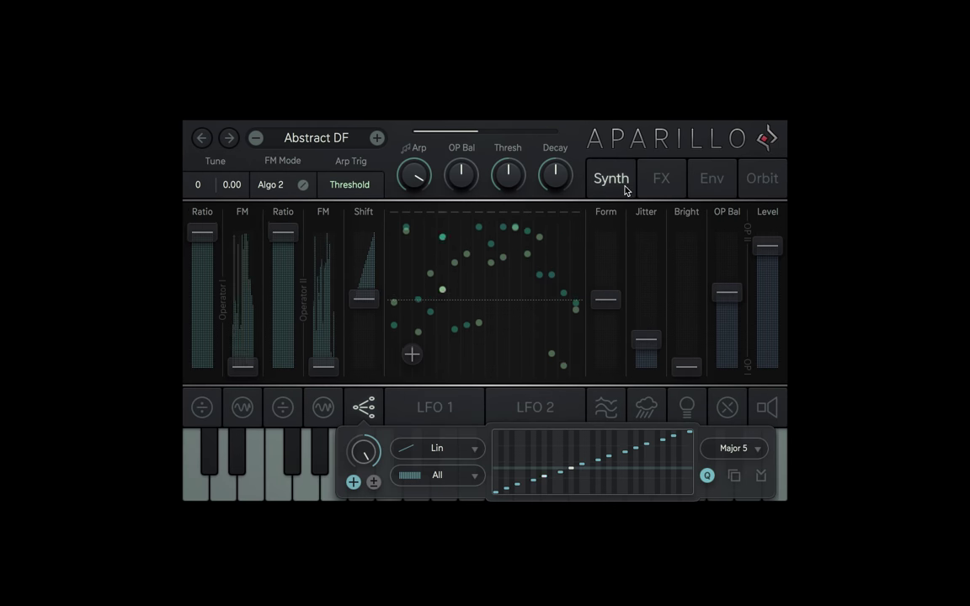
click(461, 419)
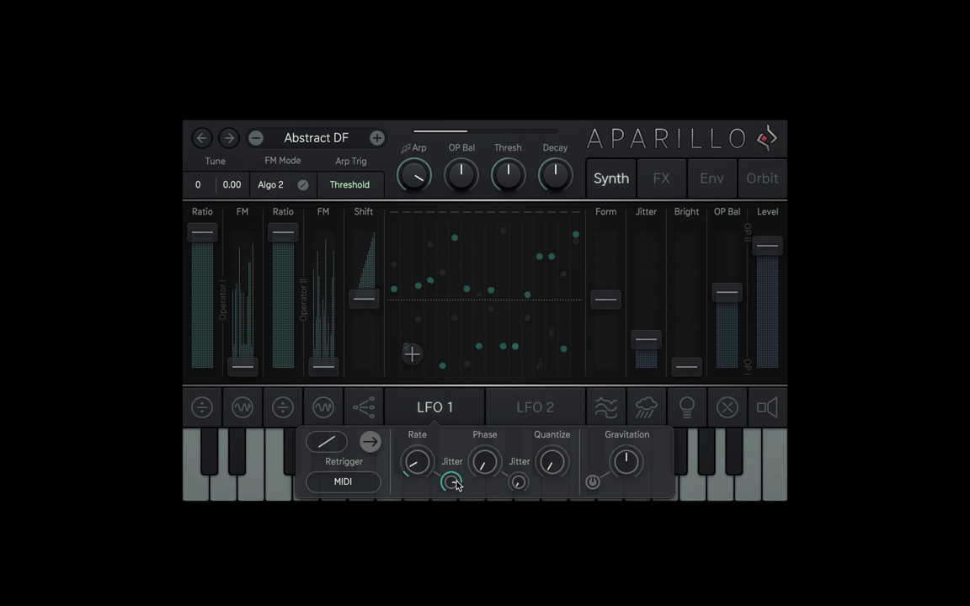
mouse_move(456, 486)
mouse_down()
mouse_move(448, 482)
mouse_move(455, 503)
mouse_up()
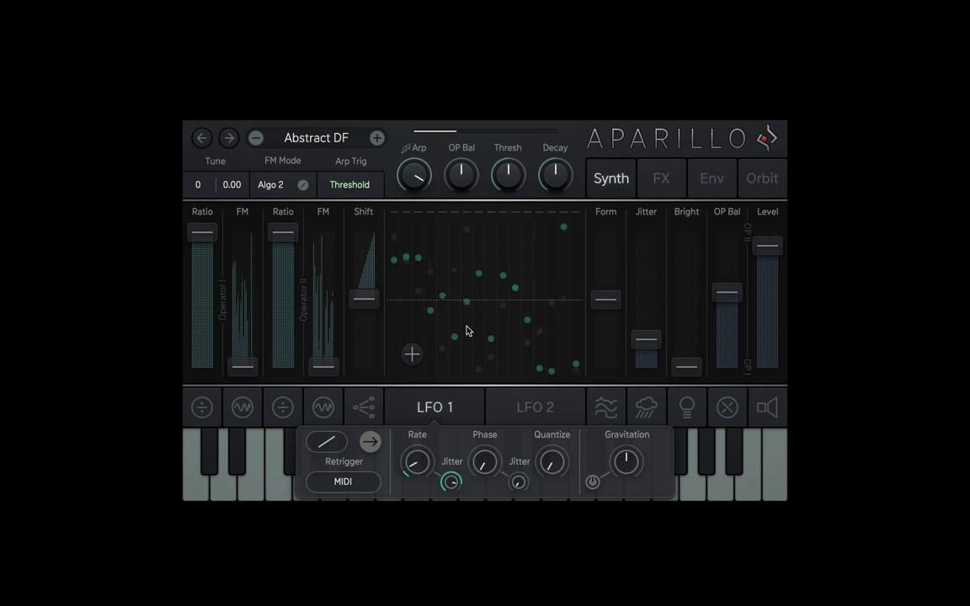
Adjust the LFO 2 rate, raise Bright and set operator Jitter to 31.5 %
click(516, 412)
drag(415, 462, 414, 459)
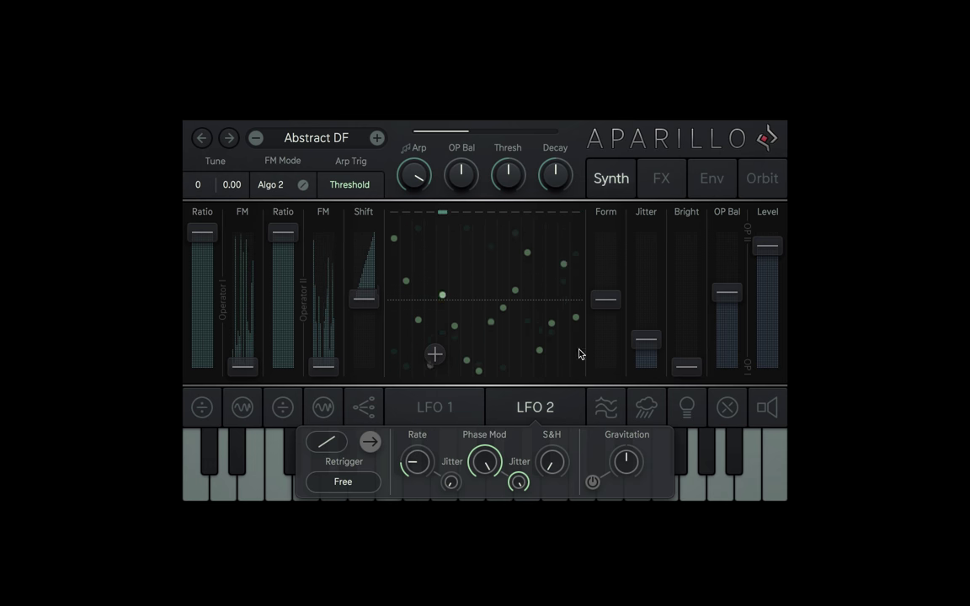
drag(687, 366, 647, 325)
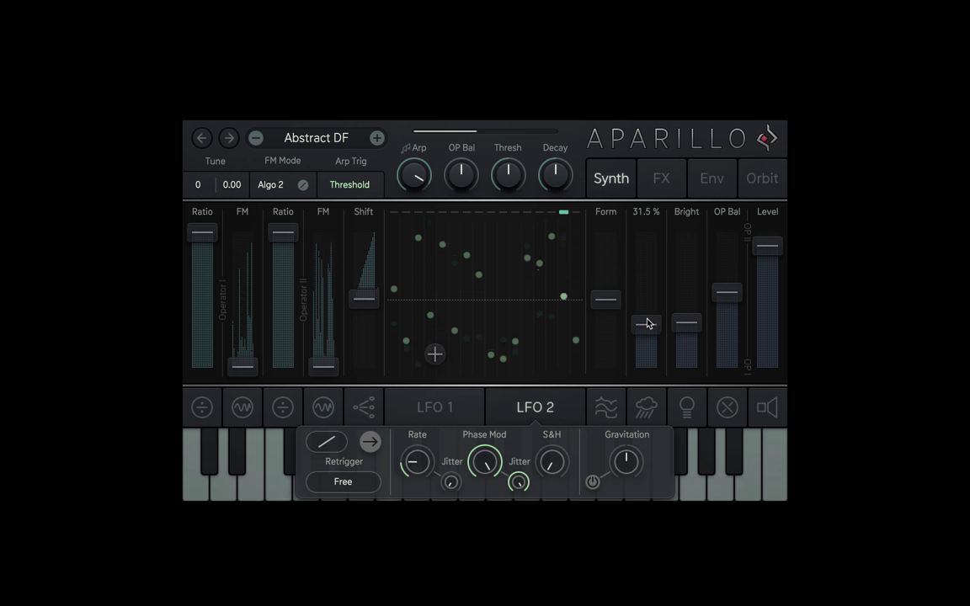
Show the Env page and close the LFO 2 settings panel
click(705, 183)
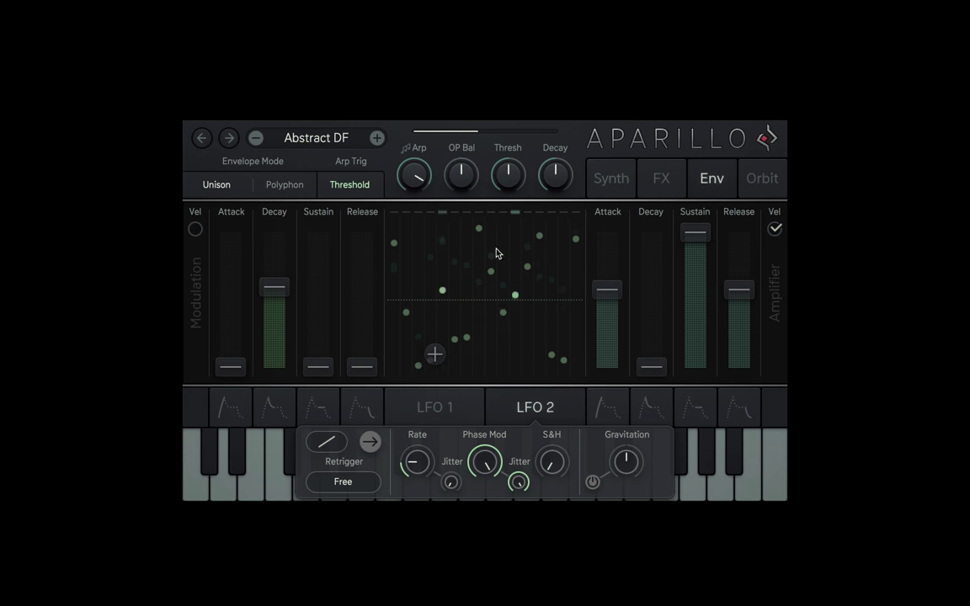
click(533, 412)
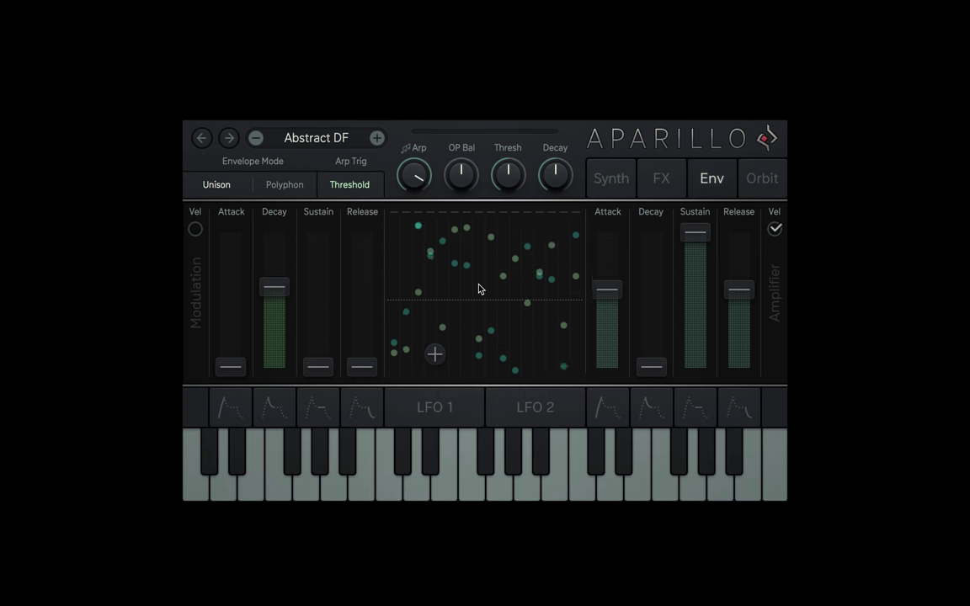
Load the '0. Init' preset from the Init preset category
click(318, 137)
mouse_move(343, 373)
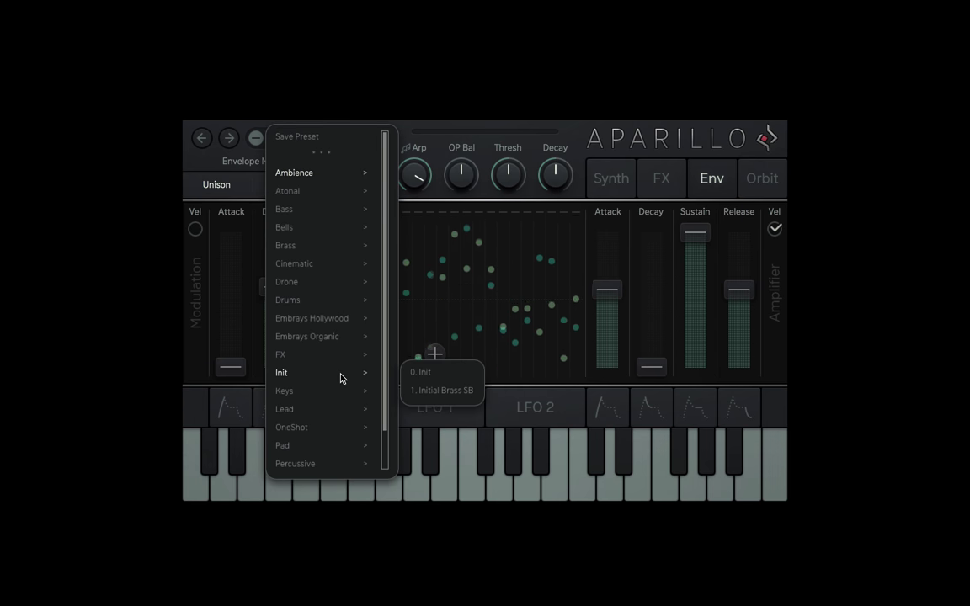
click(449, 374)
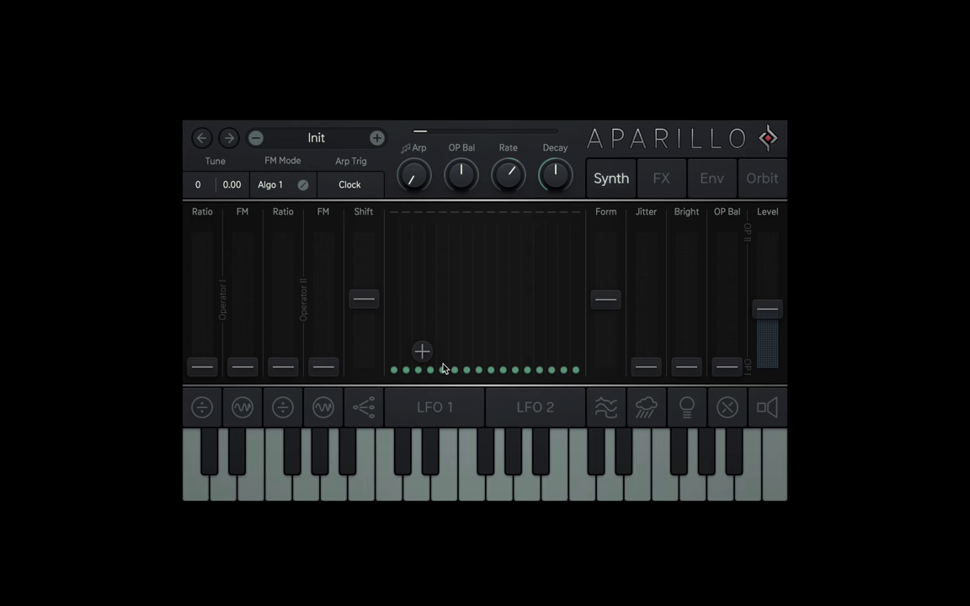
Modulate Operator I's FM with Mod Env and raise the amount
click(243, 408)
click(320, 446)
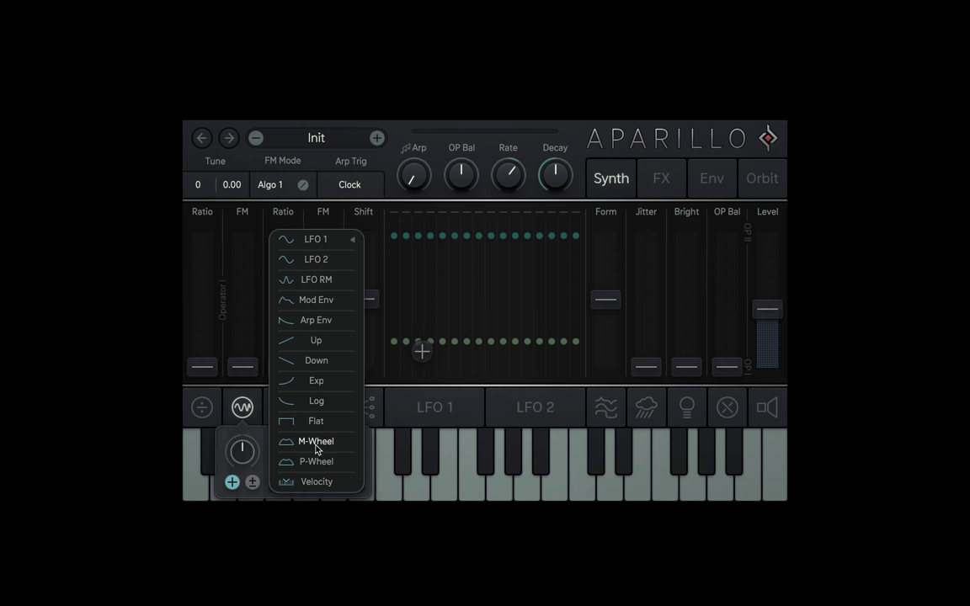
click(312, 302)
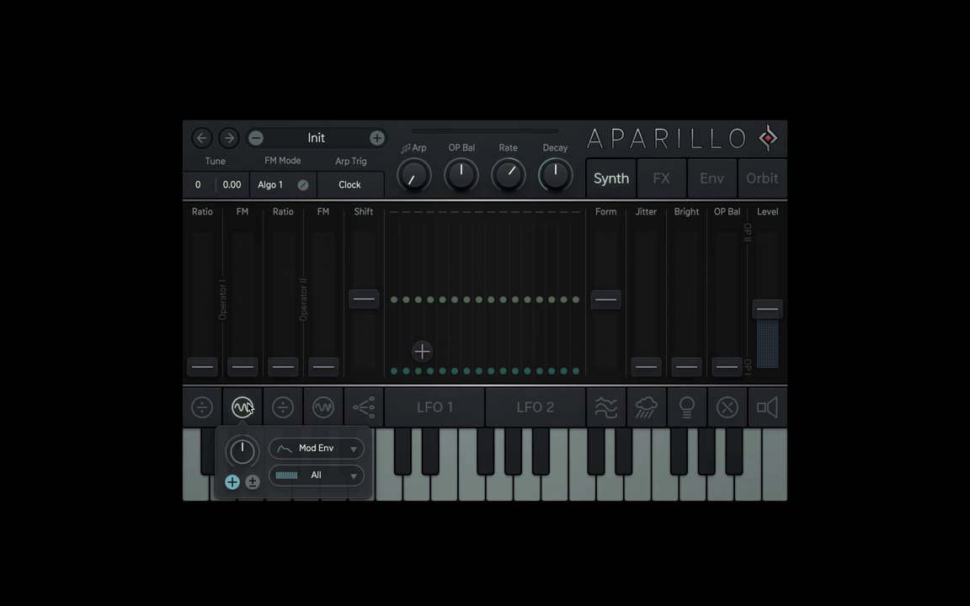
drag(262, 464, 214, 339)
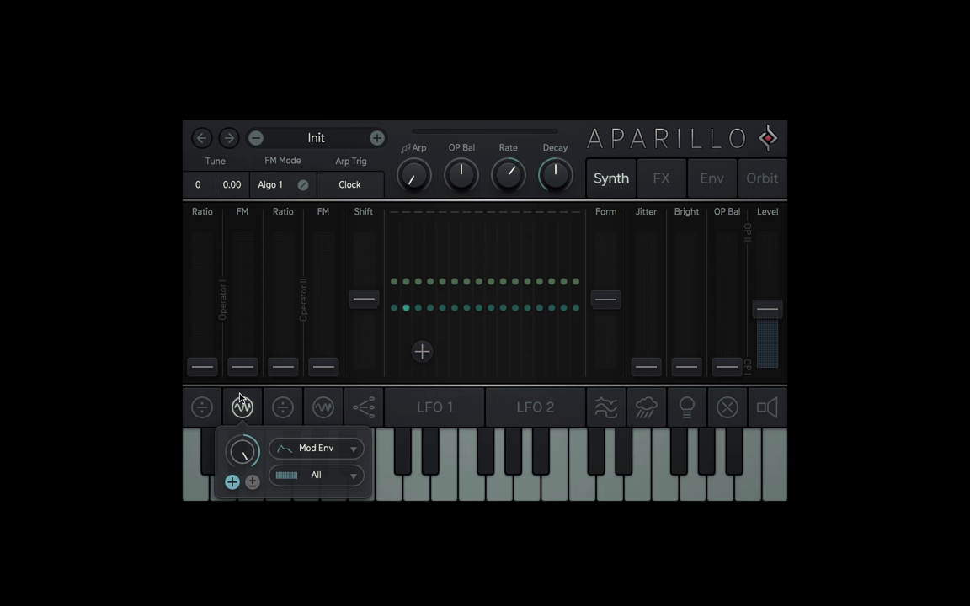
Modulate Operator I's Ratio with Mod Env at 58.0 %
click(206, 407)
click(289, 449)
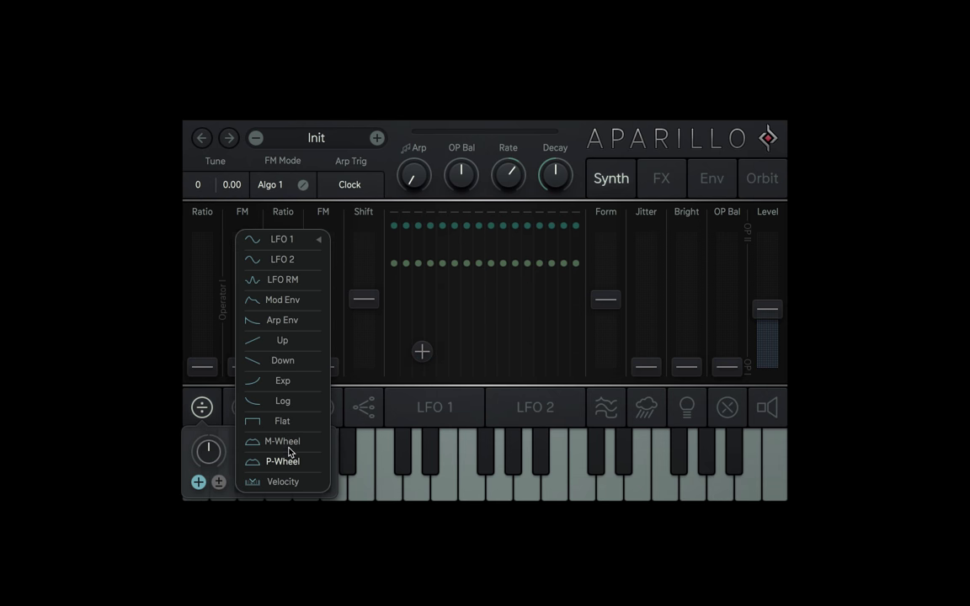
click(281, 302)
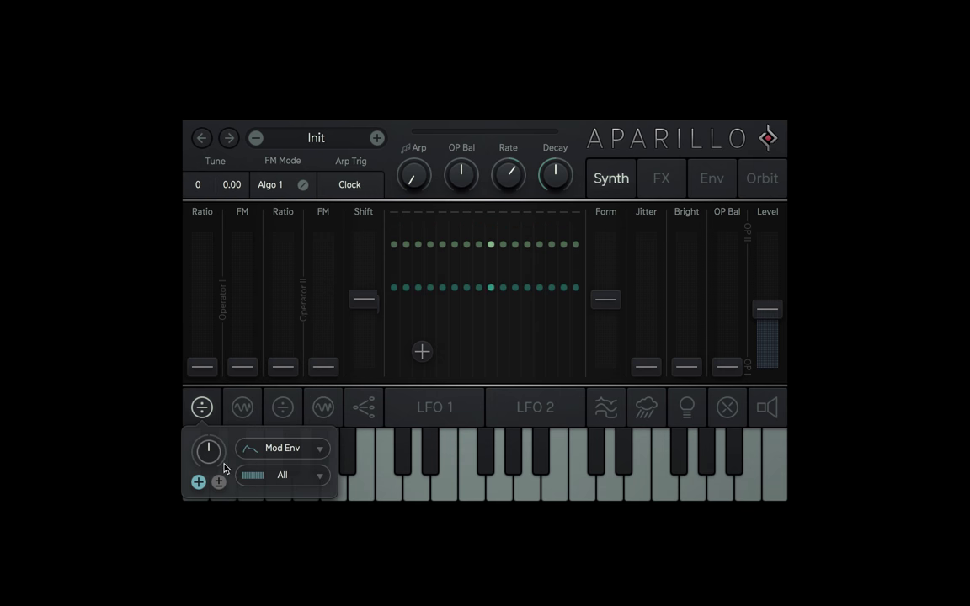
drag(223, 461, 214, 435)
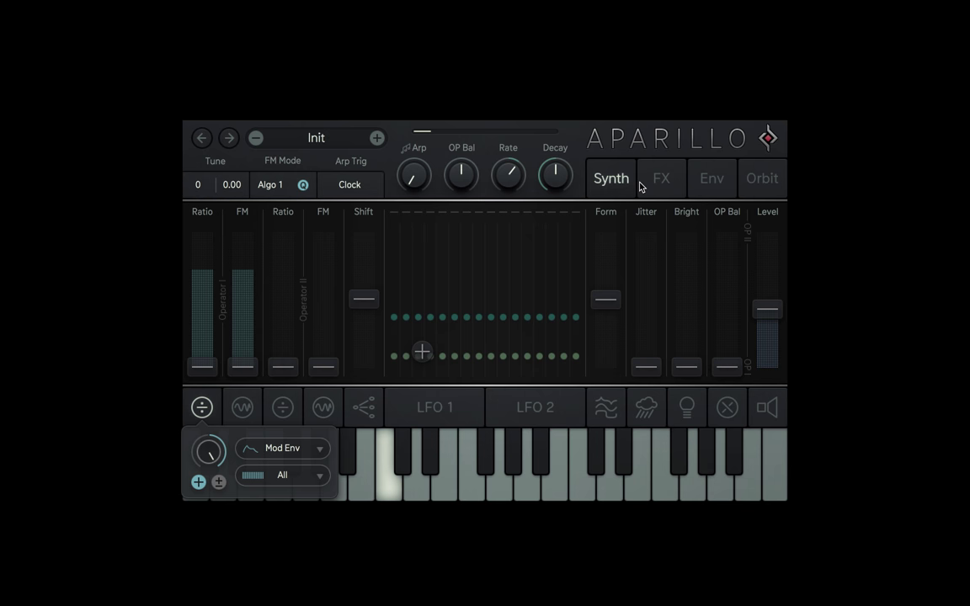
Set the modulation envelope Attack to 1 ms with 38.0 % modulation from Up
click(712, 181)
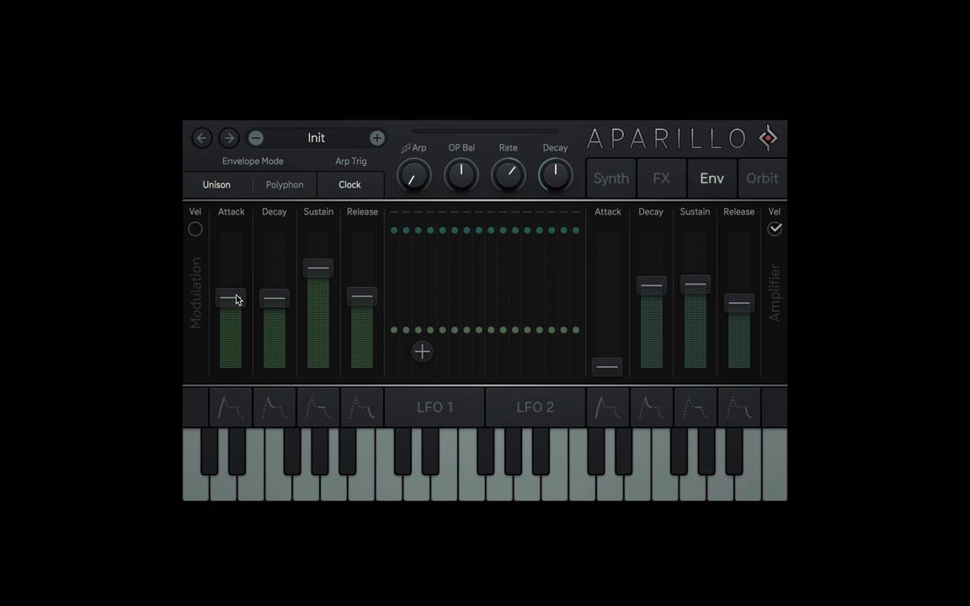
drag(234, 302, 233, 401)
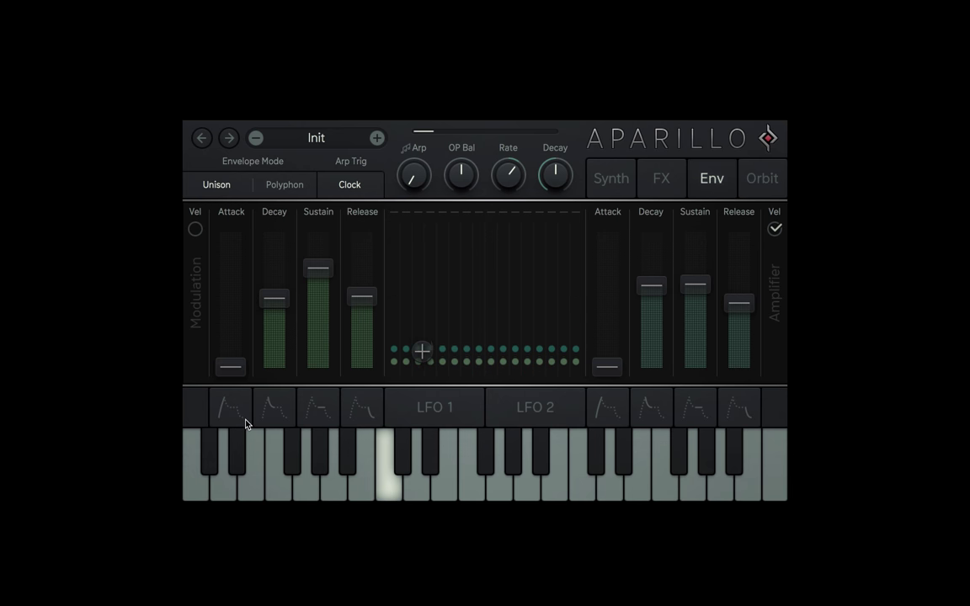
click(242, 421)
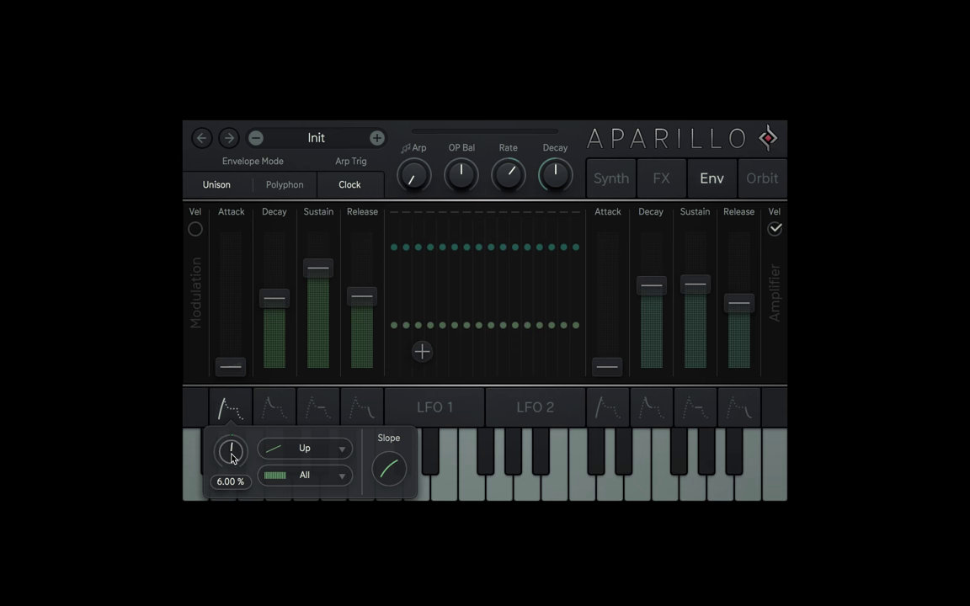
drag(232, 460, 229, 427)
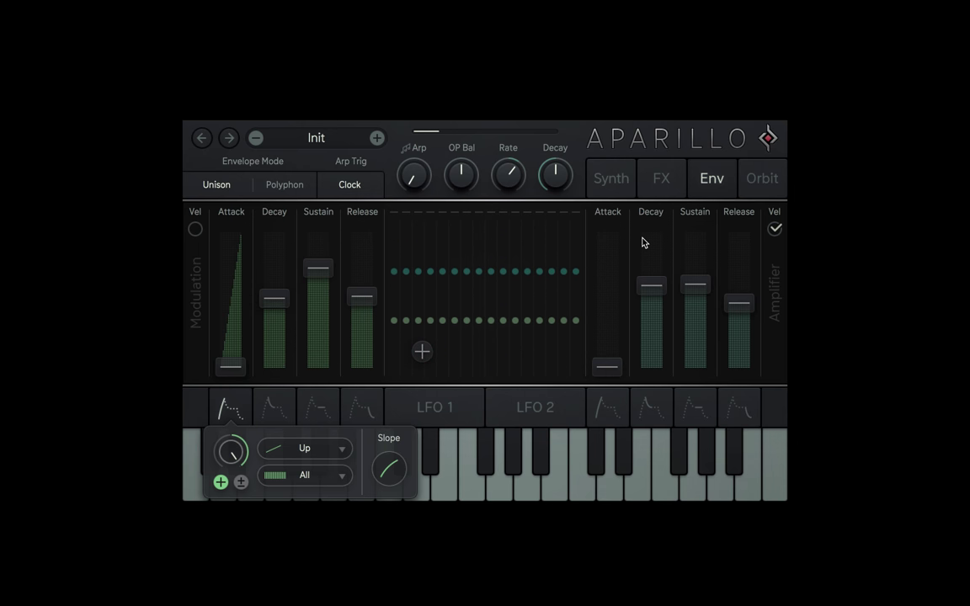
Push Operator I's Ratio to maximum with bipolar Mod Env modulation at about -98 %
click(613, 180)
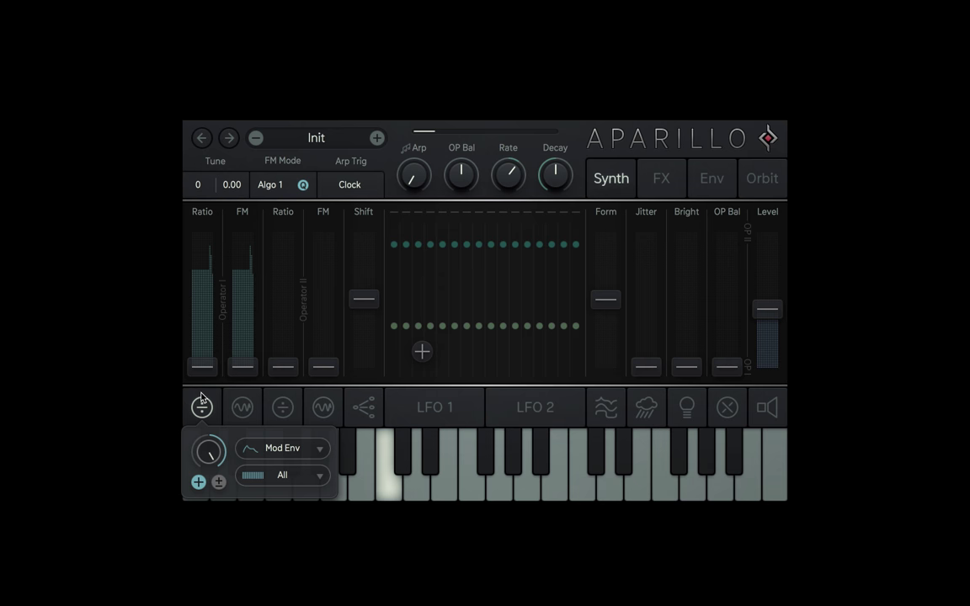
click(218, 482)
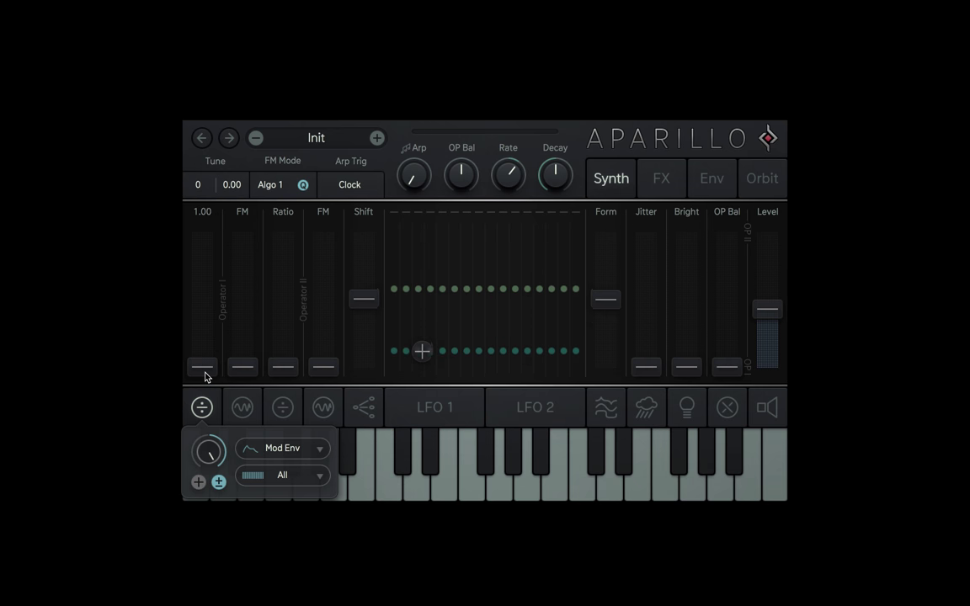
drag(205, 370, 212, 201)
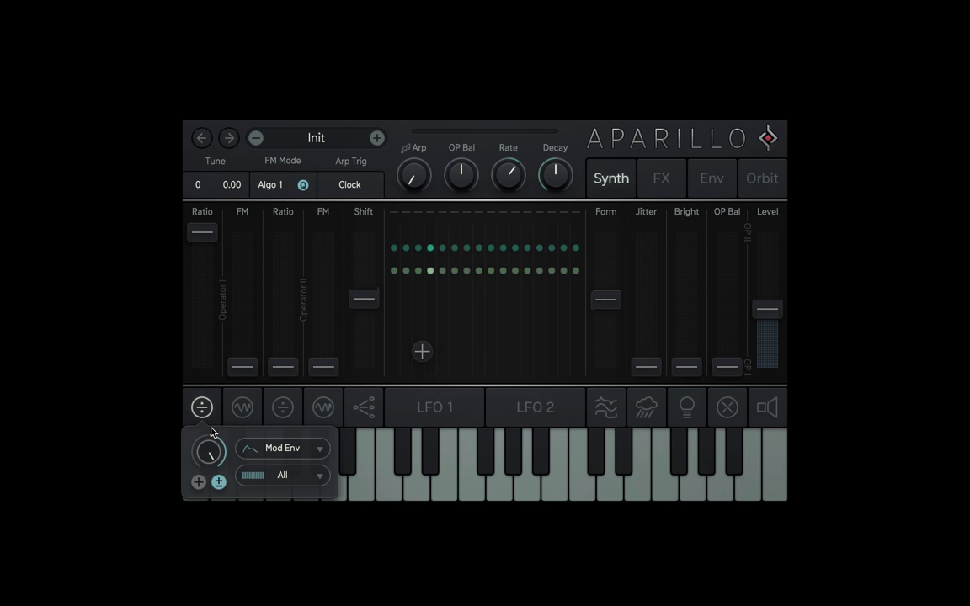
drag(211, 453, 221, 522)
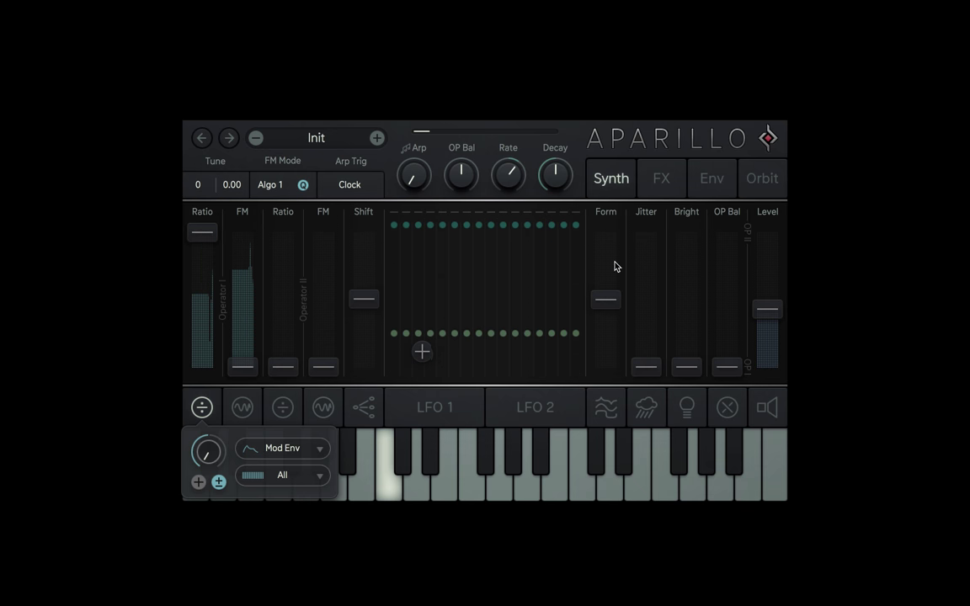
Lengthen amp release to 4.13 s and modulation release to 4.42 s, and reduce attack modulation
click(712, 178)
drag(743, 296, 739, 254)
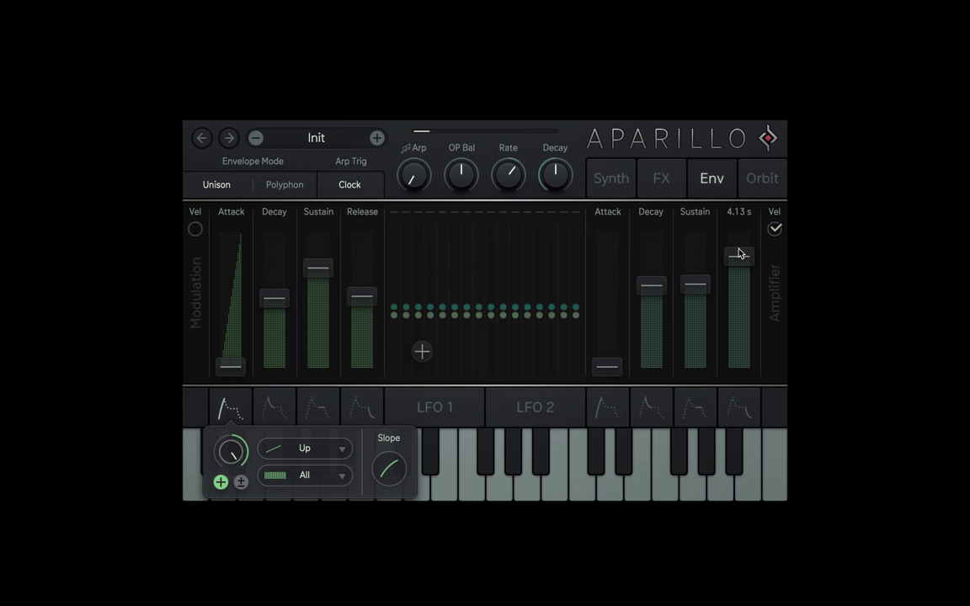
drag(362, 296, 365, 258)
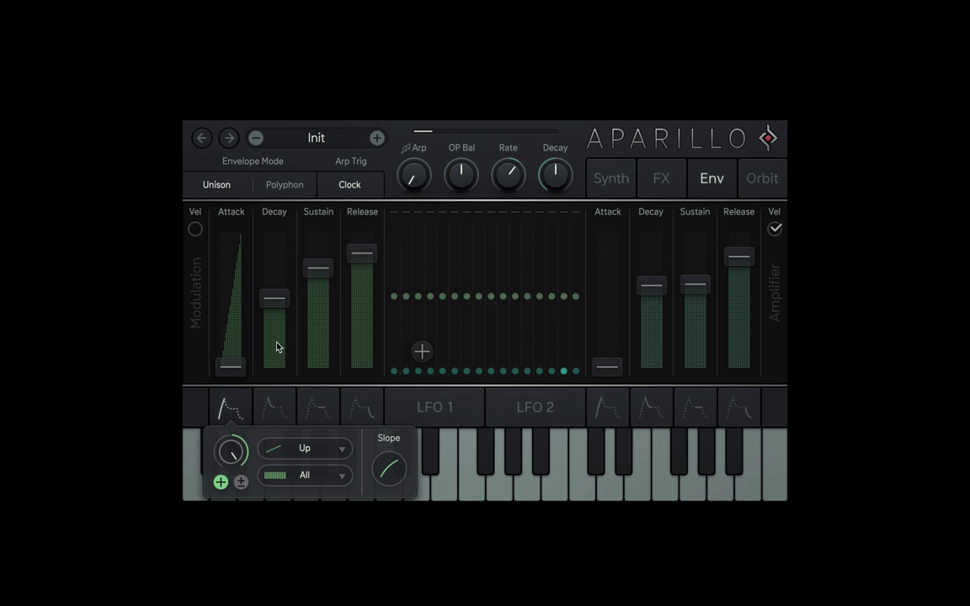
click(231, 406)
click(231, 406)
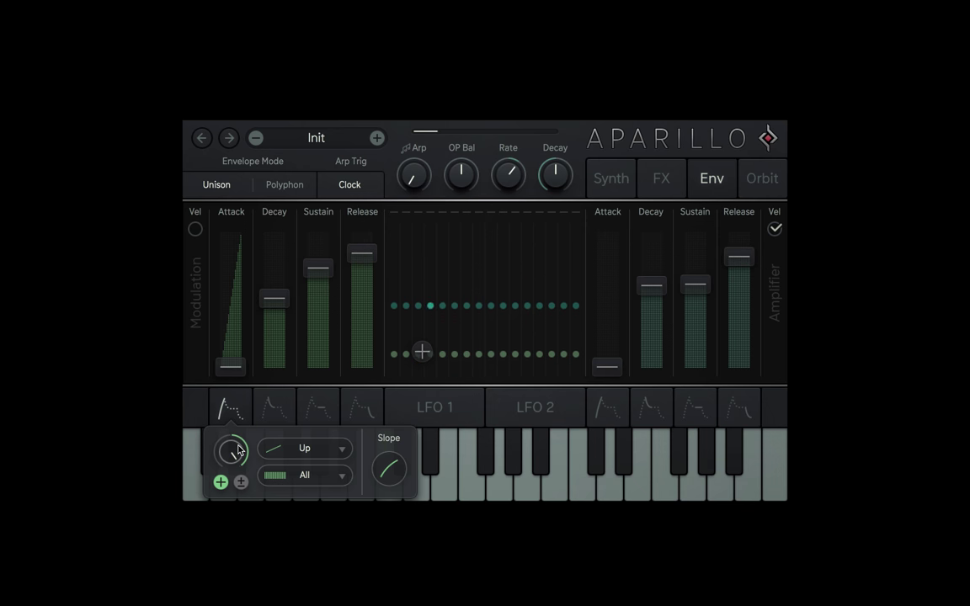
drag(231, 450, 238, 474)
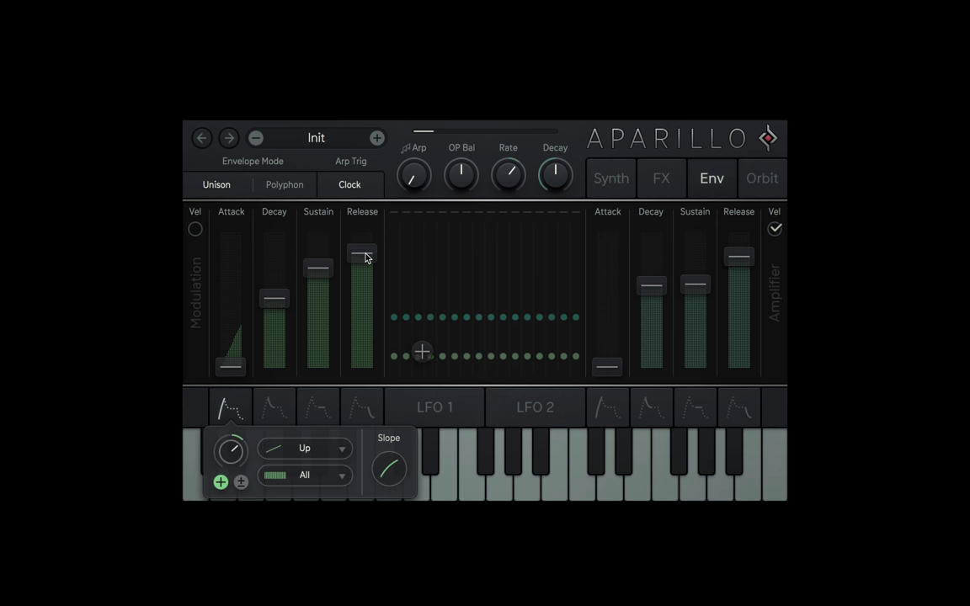
Shorten the modulation Release to 452 ms with about 54 % modulation from Up
drag(365, 258, 367, 295)
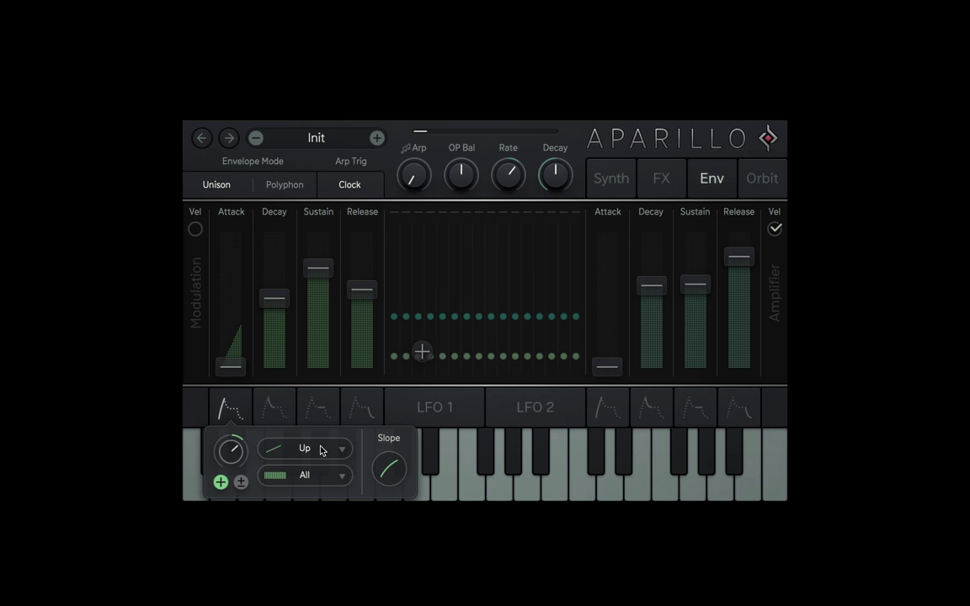
click(362, 408)
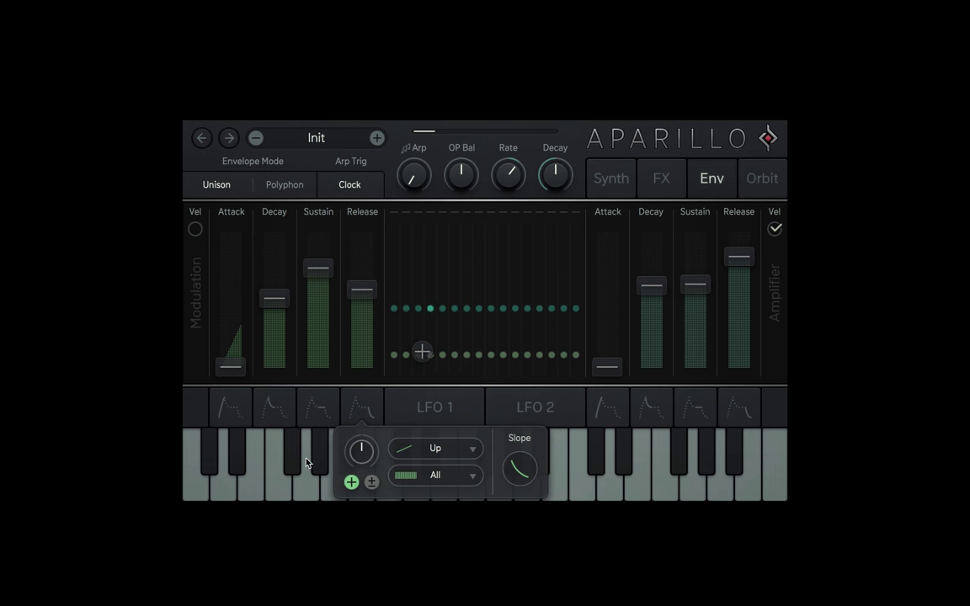
drag(358, 453, 364, 447)
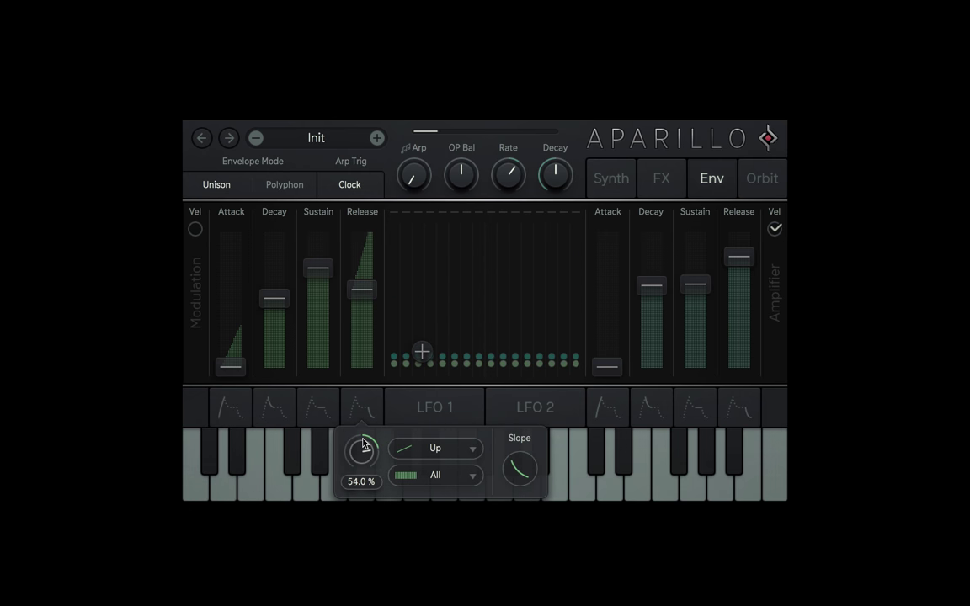
drag(364, 291, 367, 319)
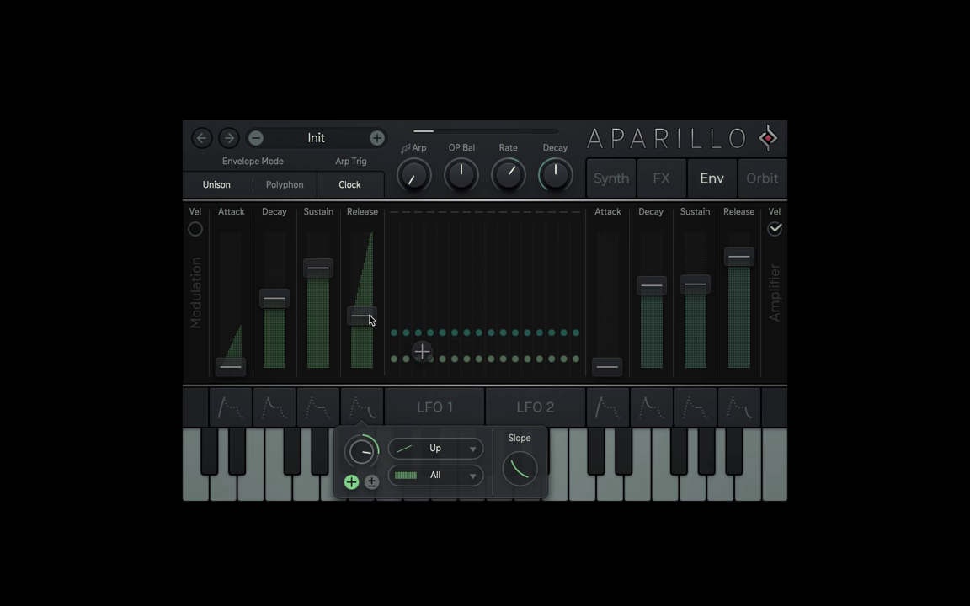
Switch the modulation Release's mod source from Up to LFO 1
click(602, 189)
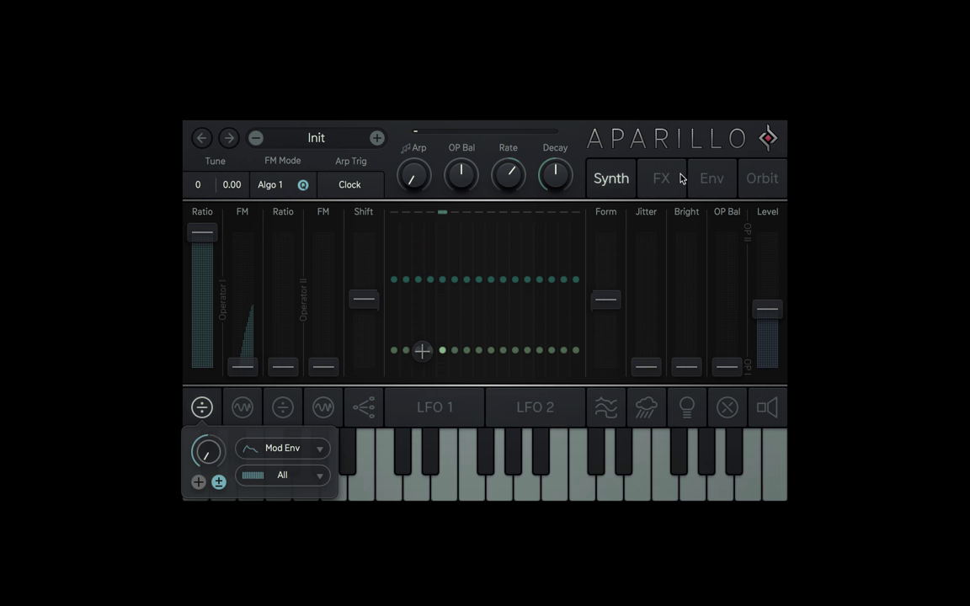
click(709, 178)
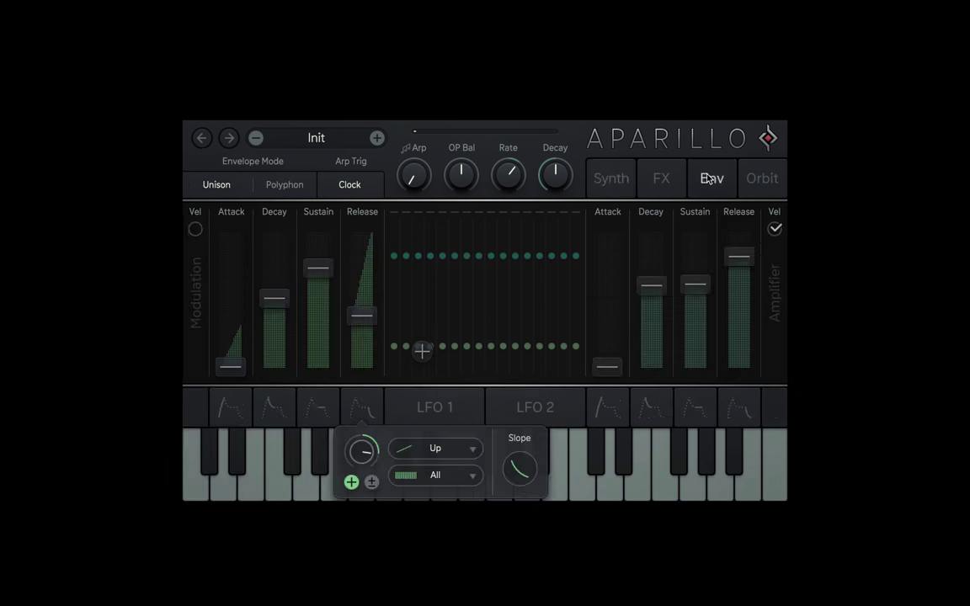
click(449, 452)
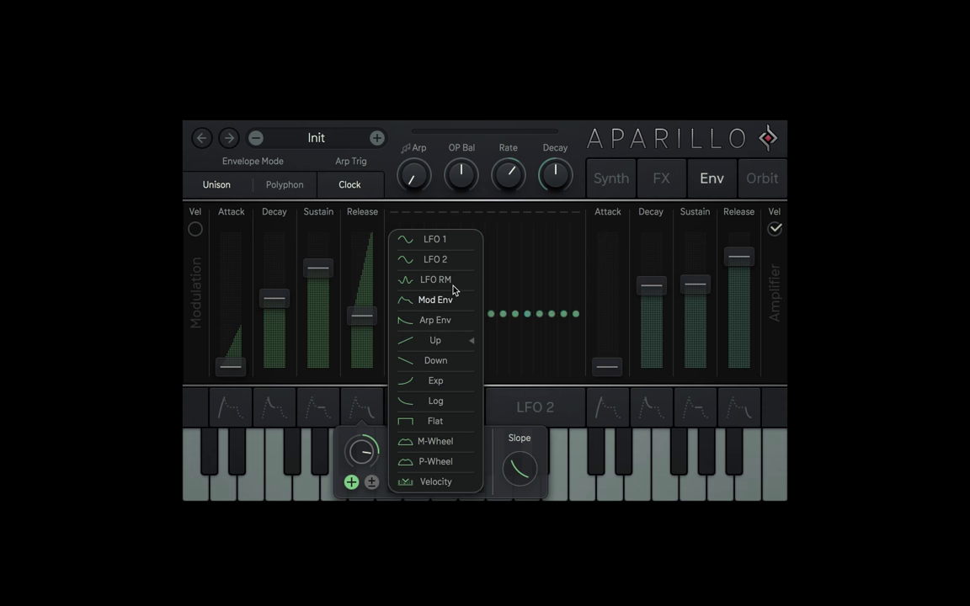
click(440, 246)
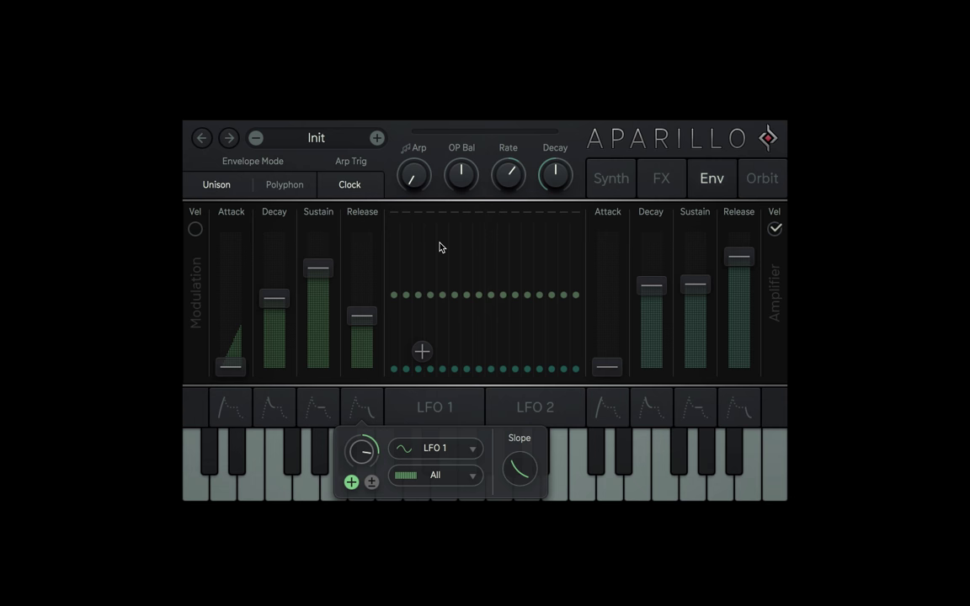
Add rate and phase jitter to LFO 1, retune it near 0.5 s, and set Release to 1.59 s
click(436, 411)
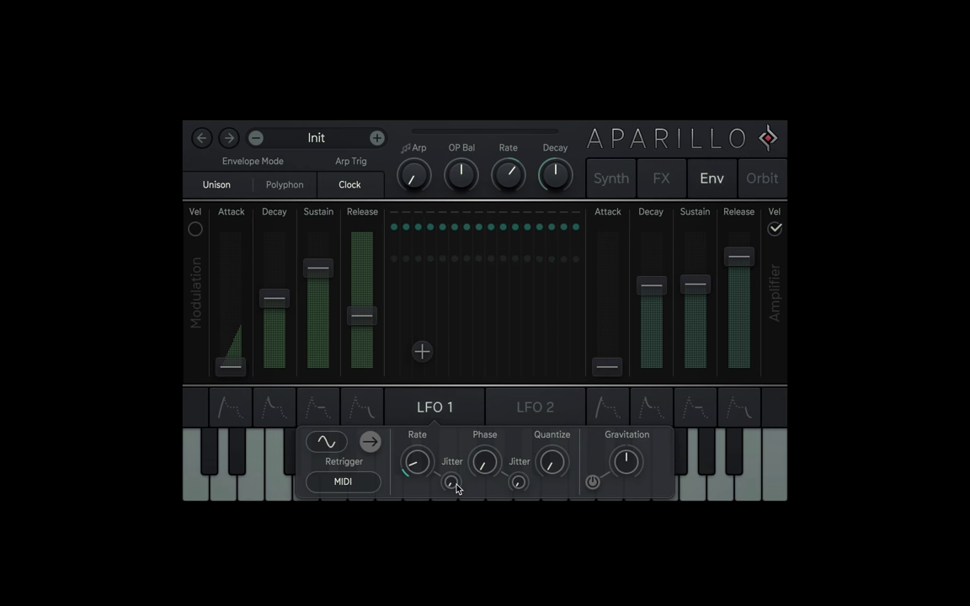
drag(457, 489, 459, 476)
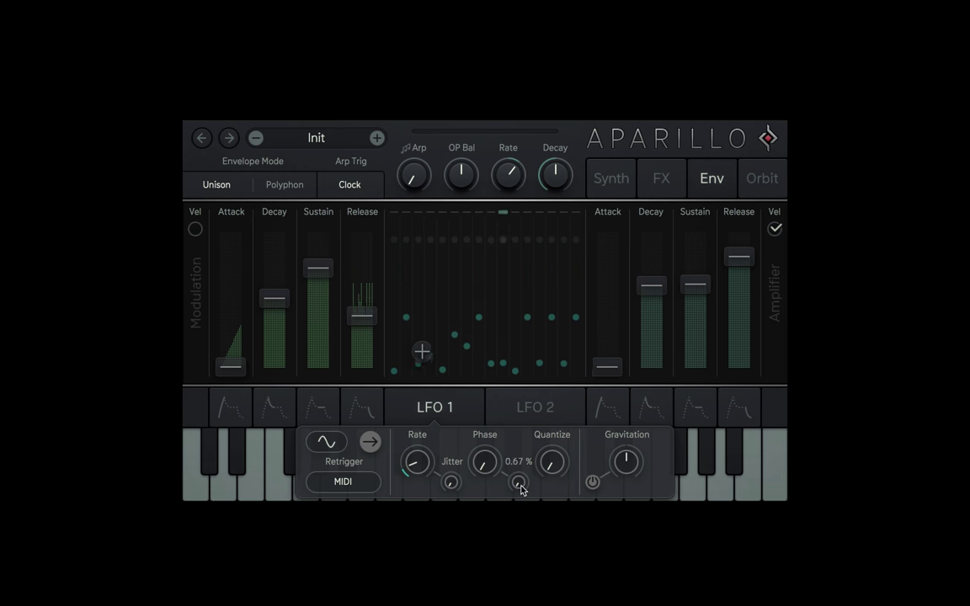
drag(520, 488, 483, 397)
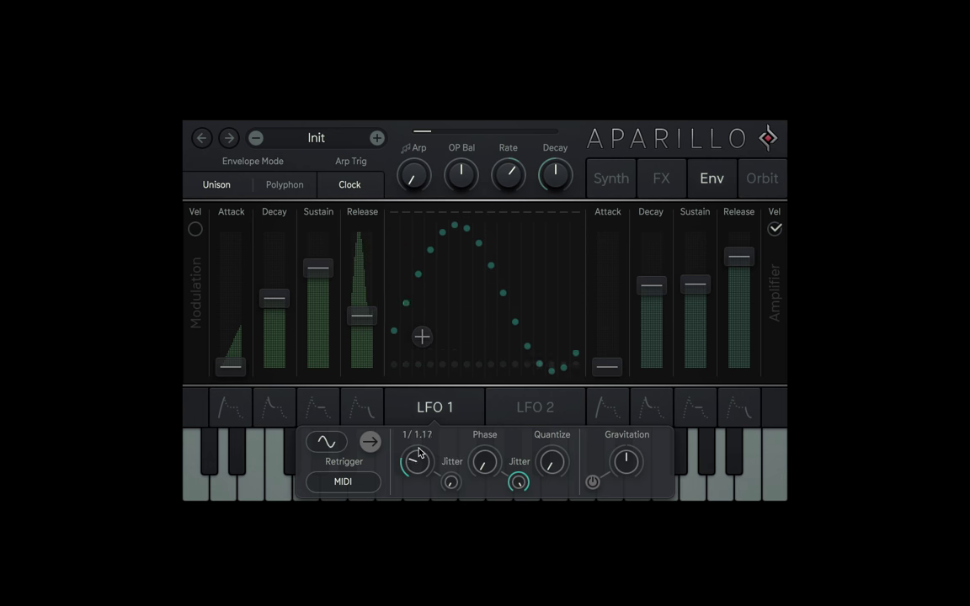
drag(420, 453, 421, 393)
mouse_move(371, 318)
mouse_down()
mouse_move(368, 285)
mouse_move(365, 339)
mouse_move(364, 301)
mouse_move(364, 329)
mouse_up()
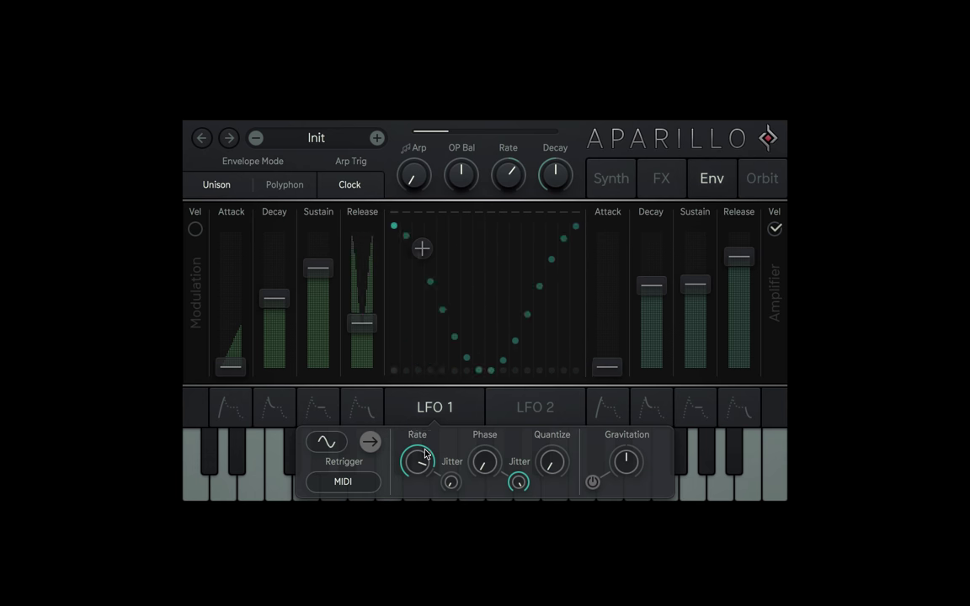
drag(425, 455, 427, 485)
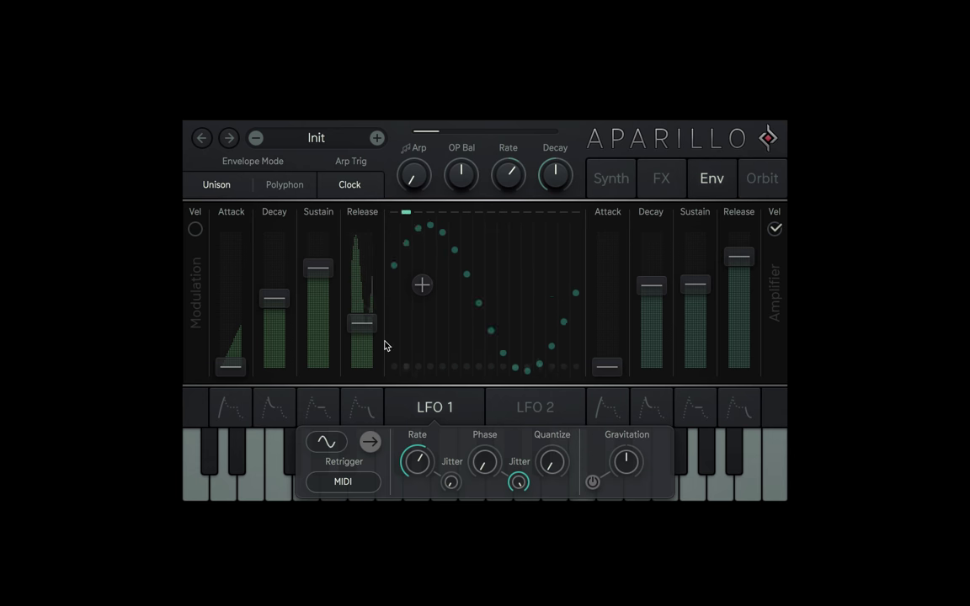
Set the modulation envelope Release to 1.08 s
click(602, 180)
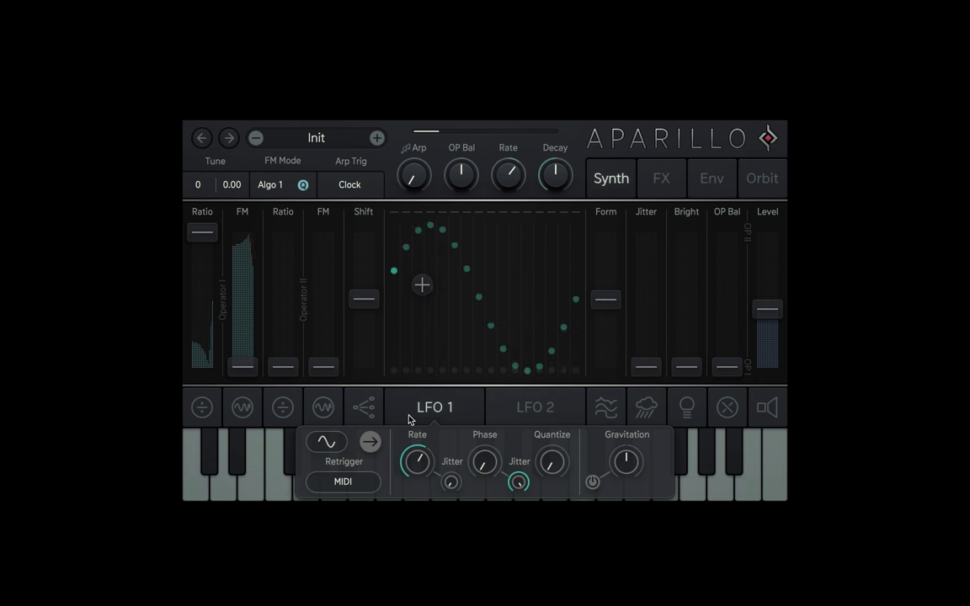
click(699, 187)
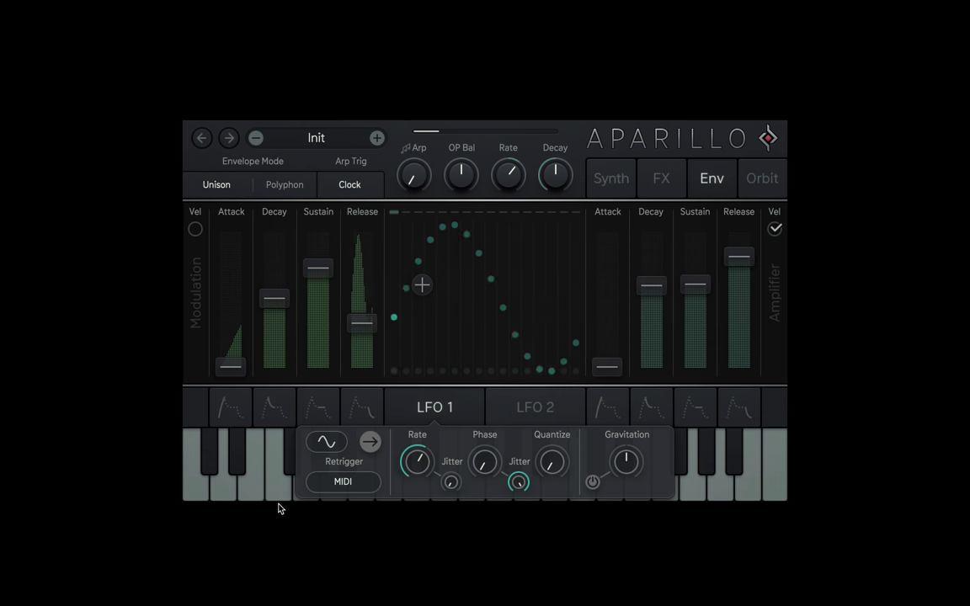
click(363, 409)
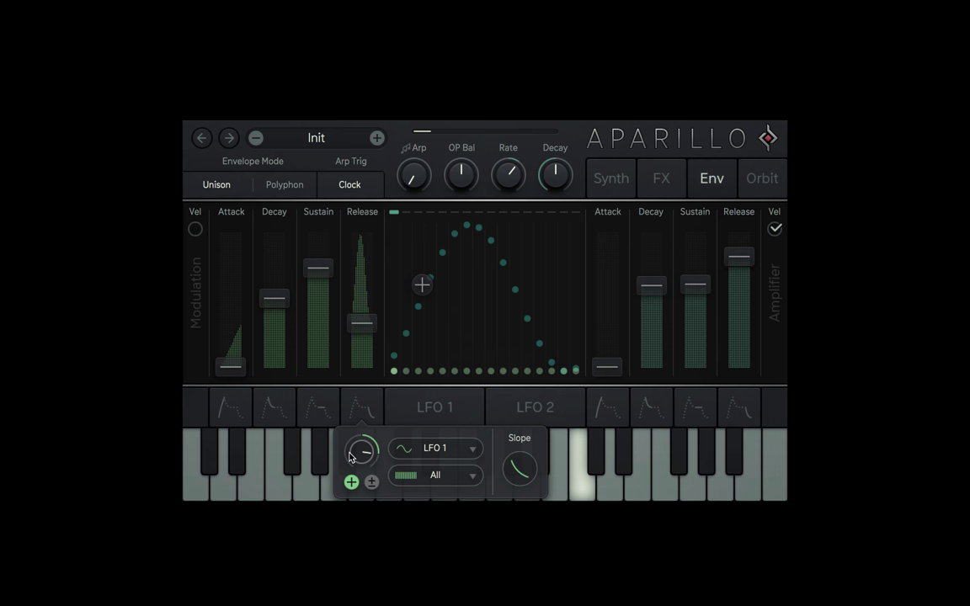
drag(373, 323, 373, 289)
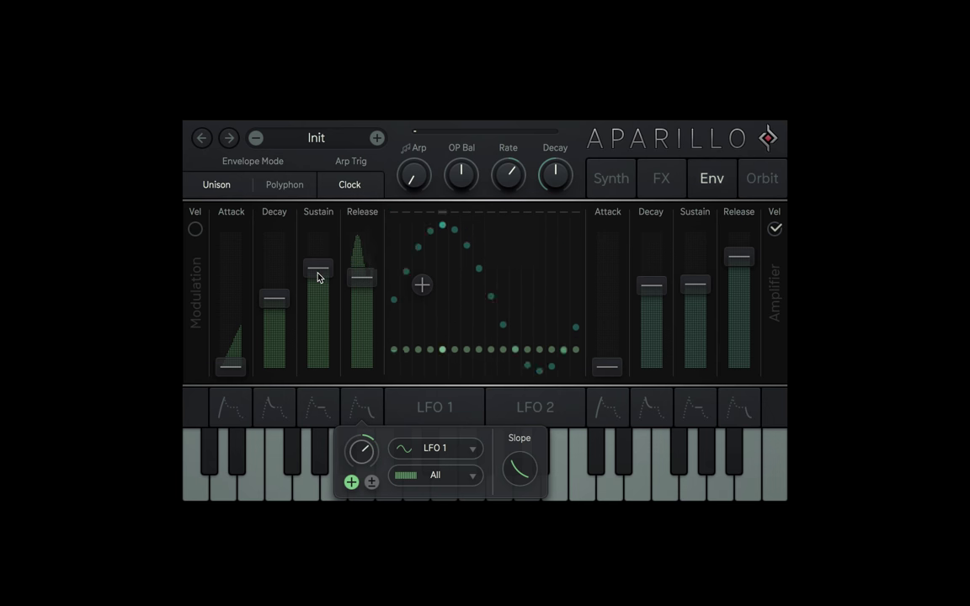
Drive the modulation Sustain from LFO 2 at 40 % depth and lower Sustain to 36.4 %
click(309, 408)
click(413, 448)
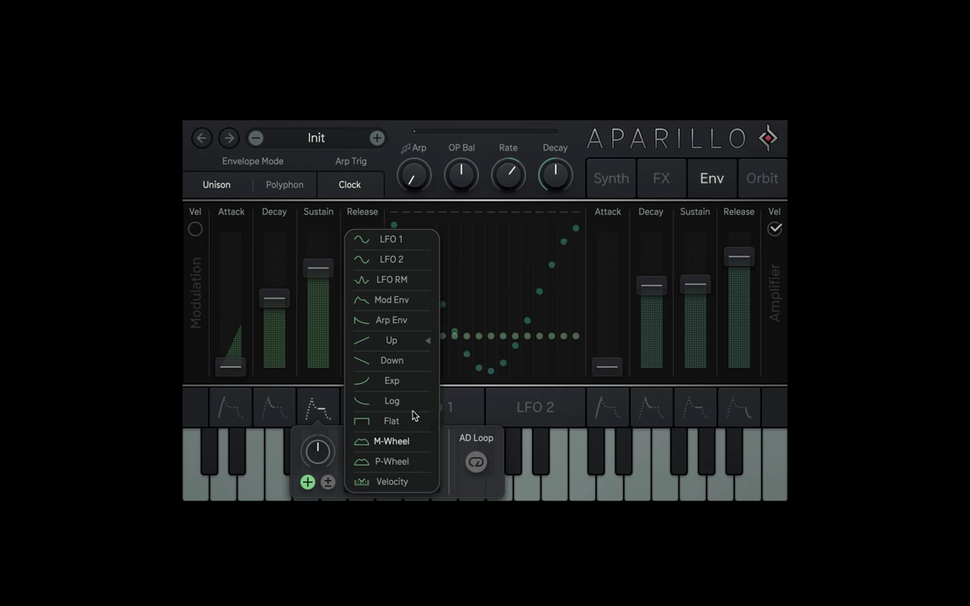
click(399, 267)
click(529, 408)
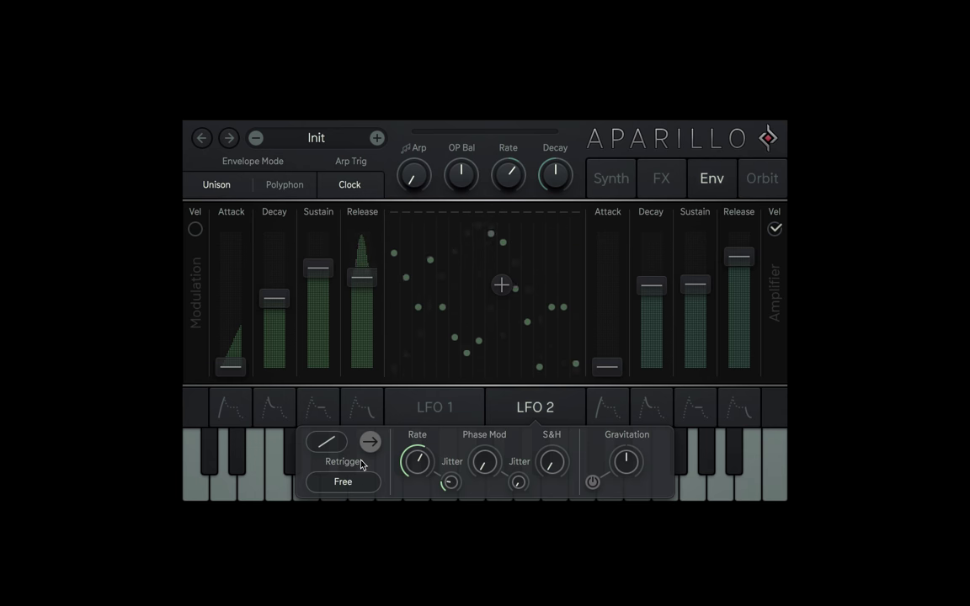
click(325, 408)
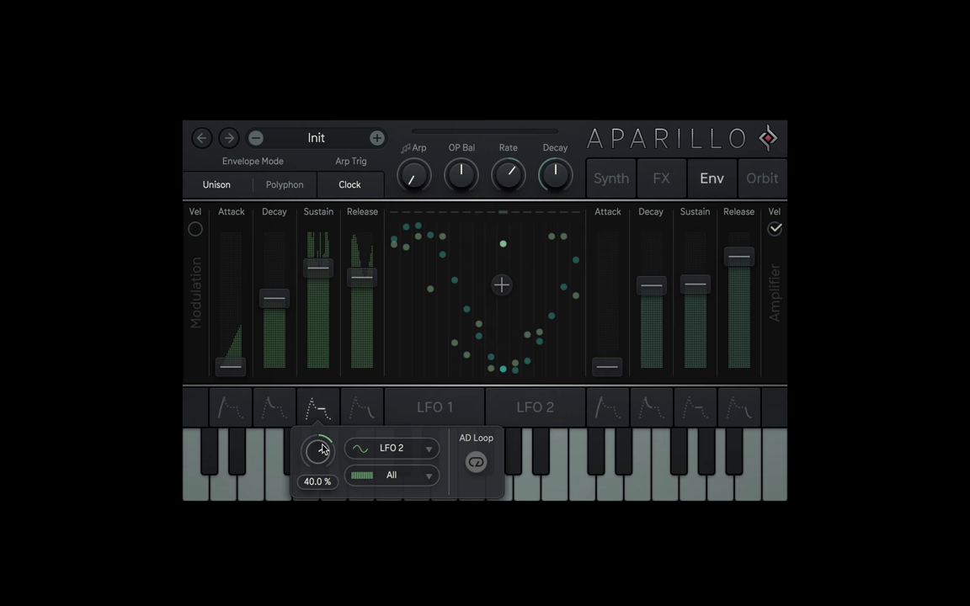
drag(325, 277, 322, 332)
click(610, 179)
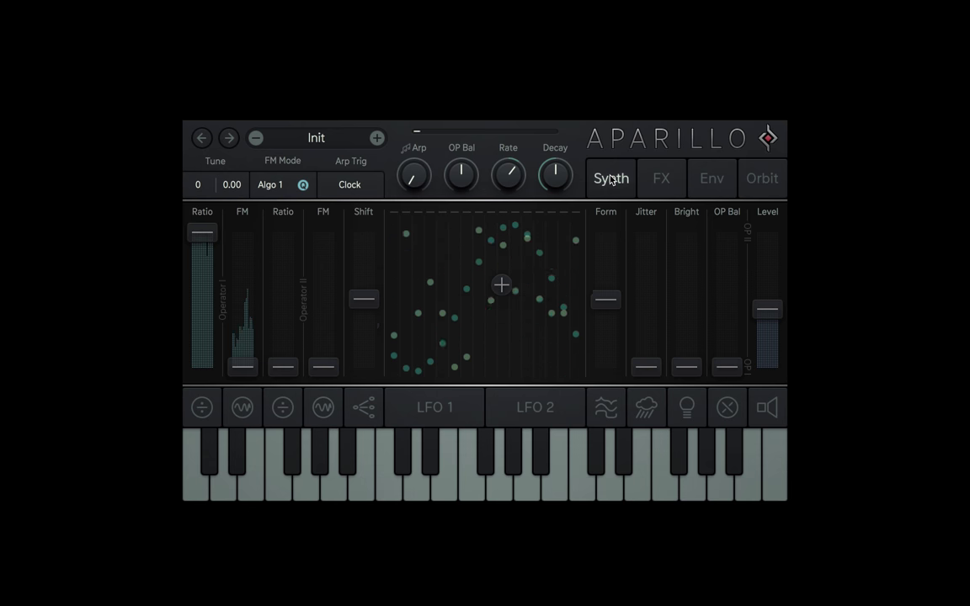
Set reverb mix to 52.5 %, cutoff near 273 Hz with Mod Env modulation, and Reso to 7.50 %
click(661, 175)
drag(740, 363, 743, 322)
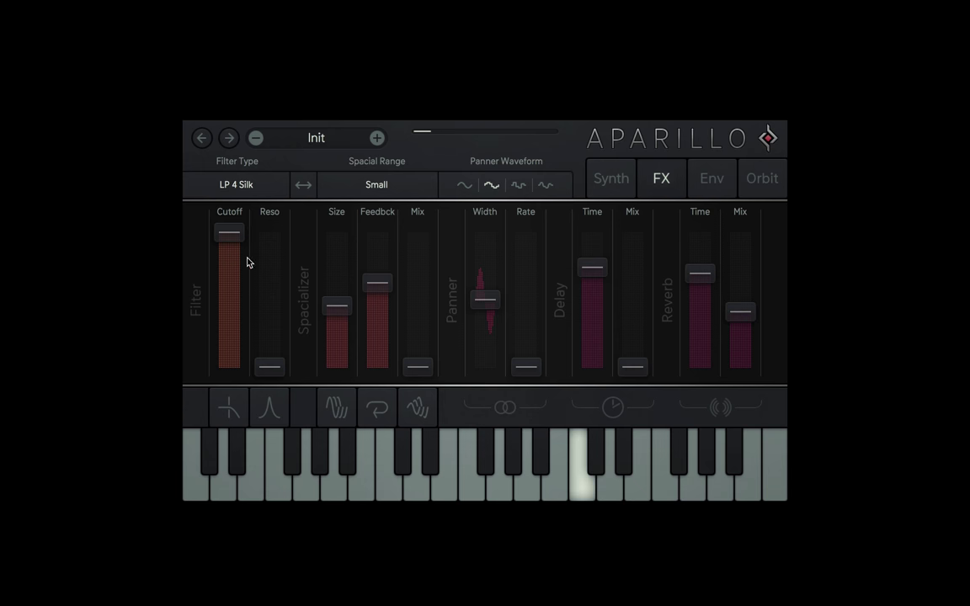
drag(239, 245, 223, 421)
click(231, 411)
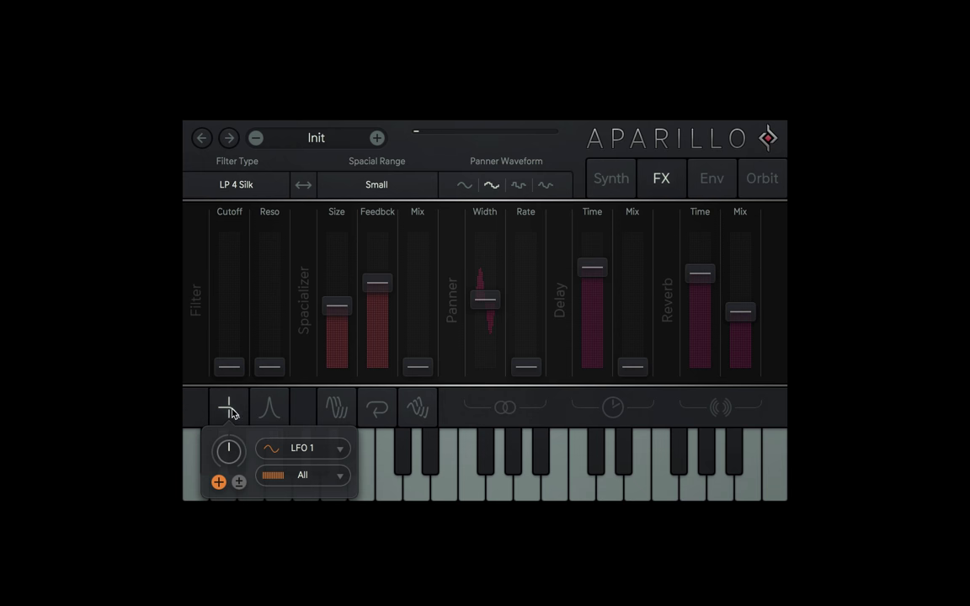
click(288, 450)
click(303, 301)
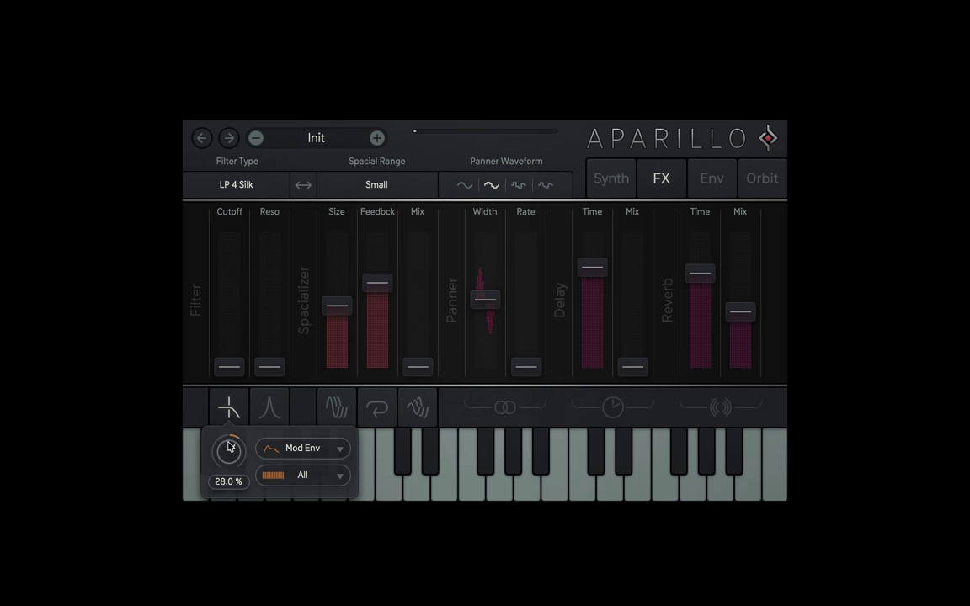
drag(270, 366, 270, 347)
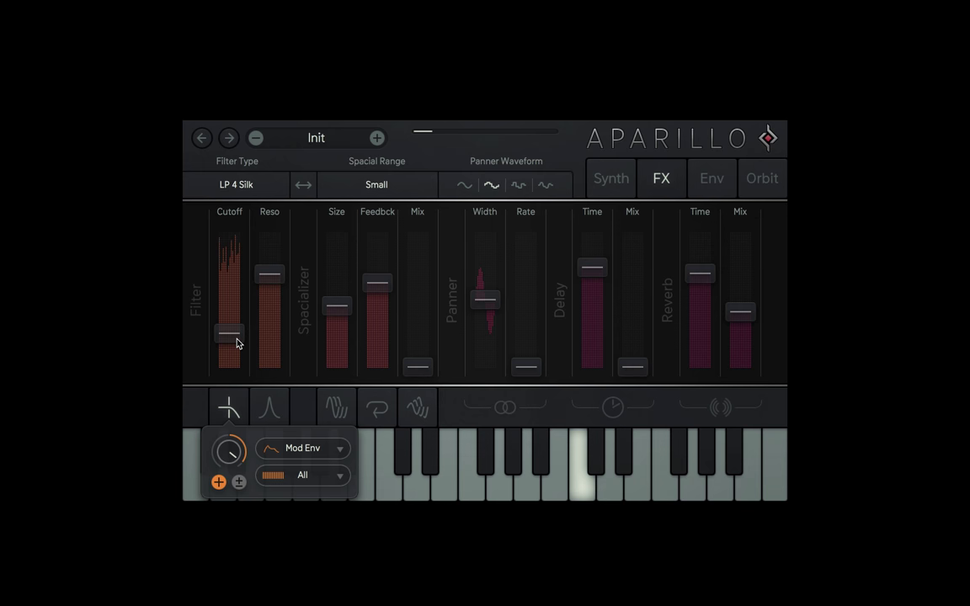
drag(237, 342, 237, 352)
On the Synth page, set the Shift scale to Whole with quantized steps
click(603, 180)
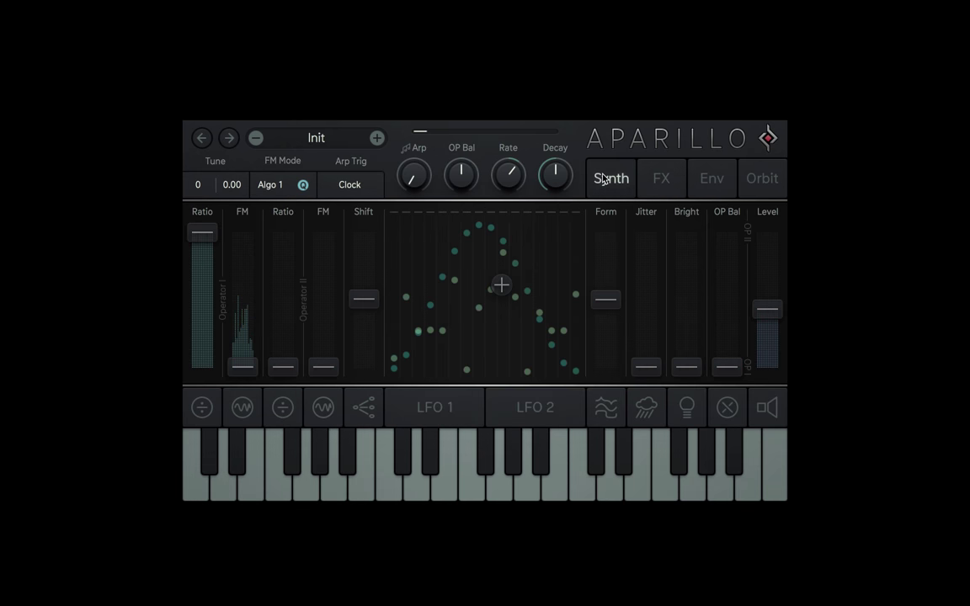
click(364, 409)
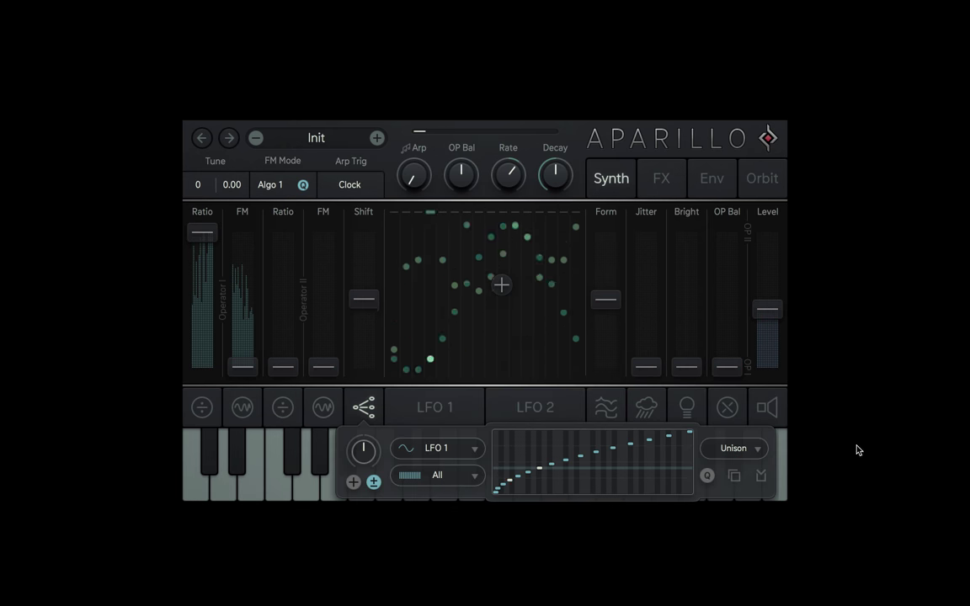
click(731, 448)
click(732, 438)
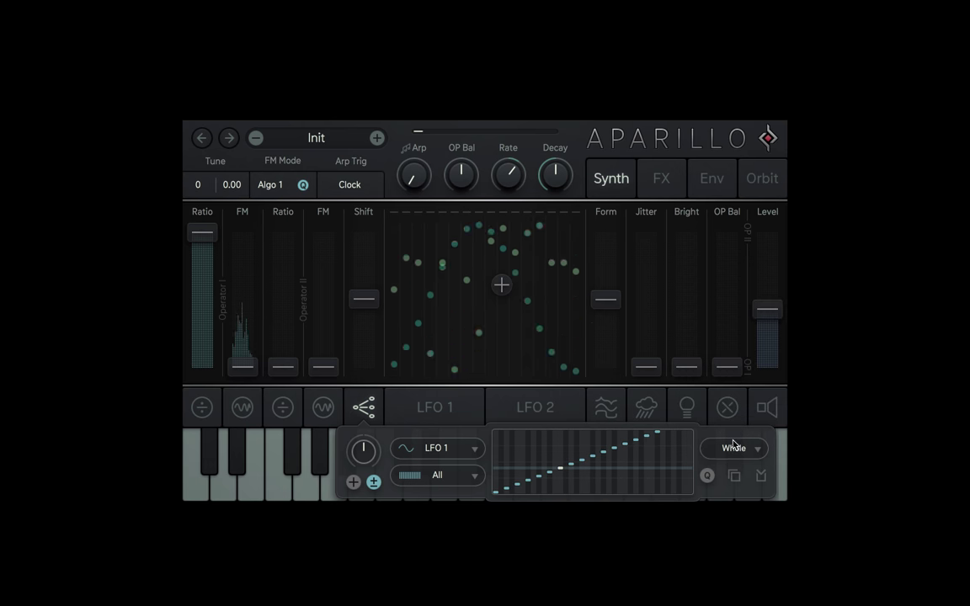
click(708, 476)
Modulate Shift with Mod Env at 26 % depth, unipolar
click(436, 459)
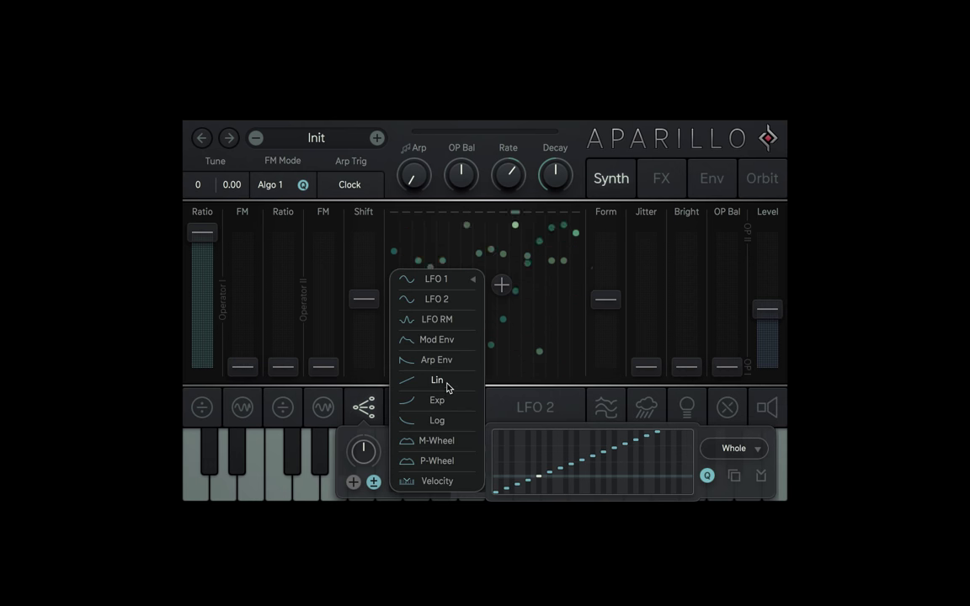
click(441, 380)
drag(363, 471, 365, 459)
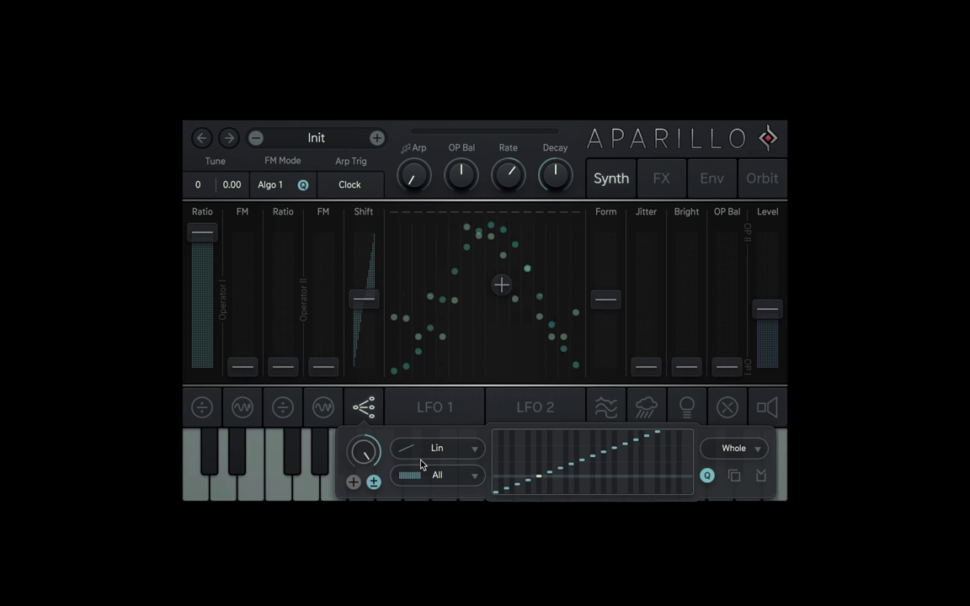
click(437, 448)
click(435, 342)
click(353, 481)
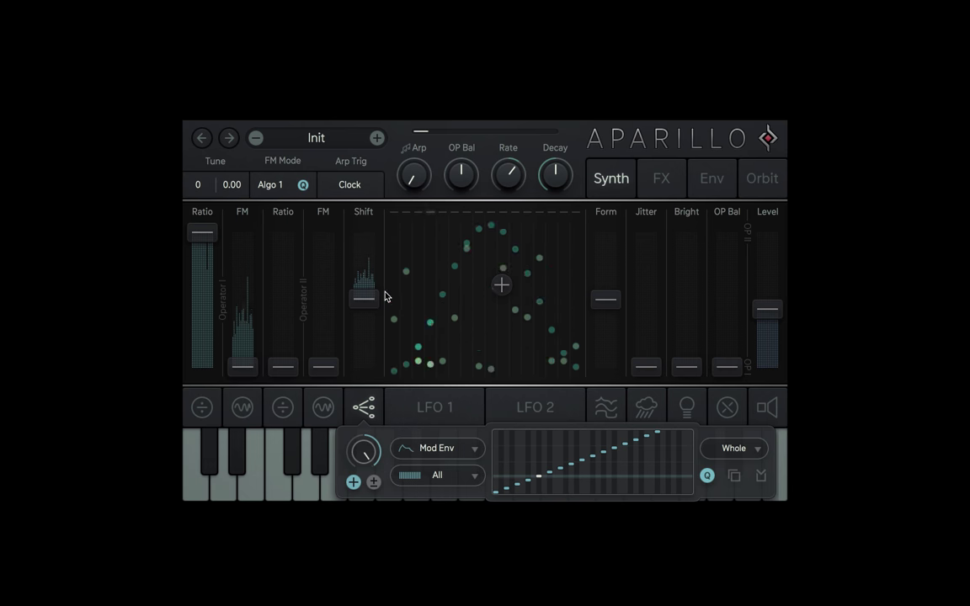
On the Env page, modulate the modulation envelope Attack with Up at about 86 %
click(712, 181)
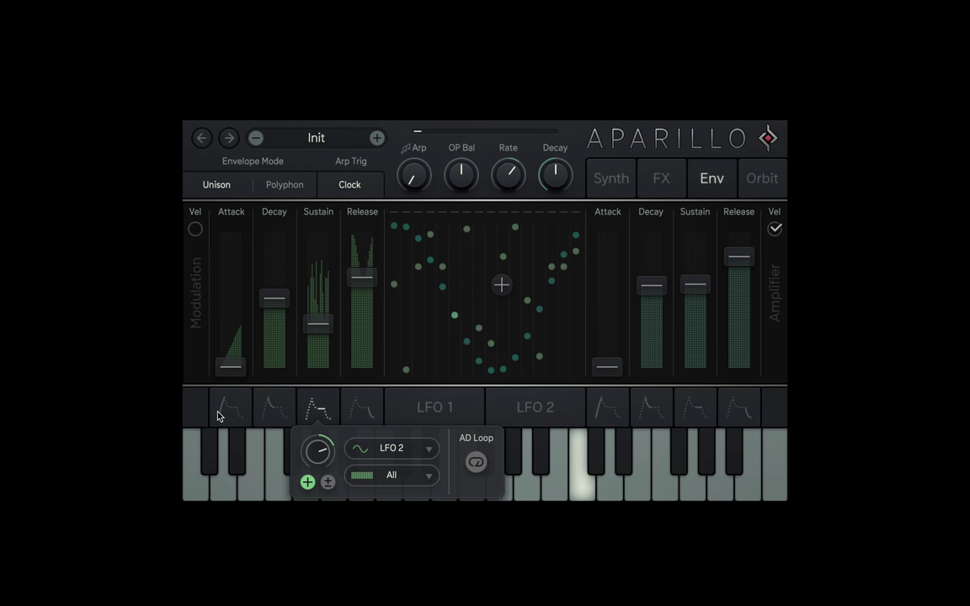
click(220, 407)
drag(232, 461, 229, 446)
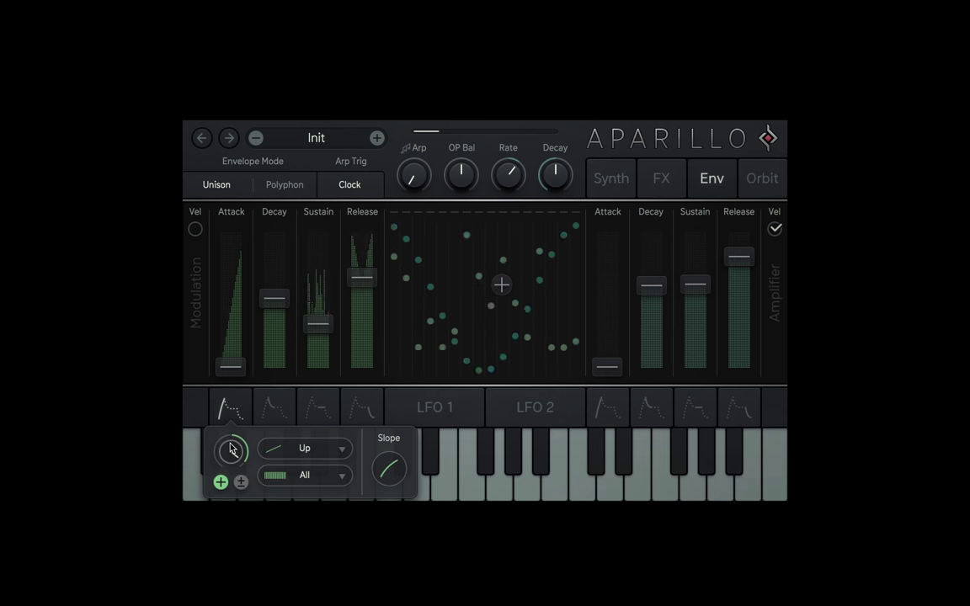
Raise the modulation envelope Decay close to its maximum
scroll(233, 454, up, 2)
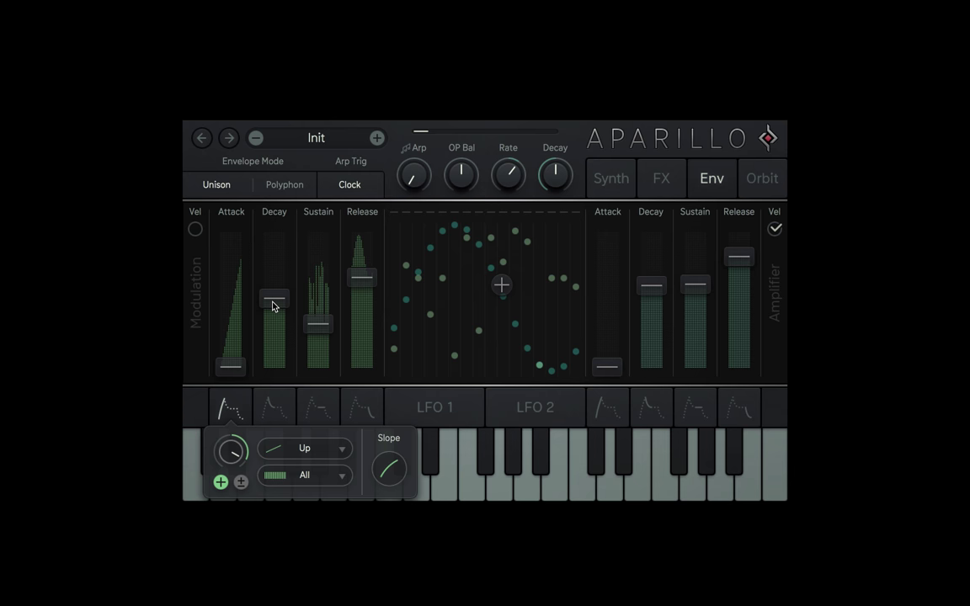
drag(273, 305, 278, 176)
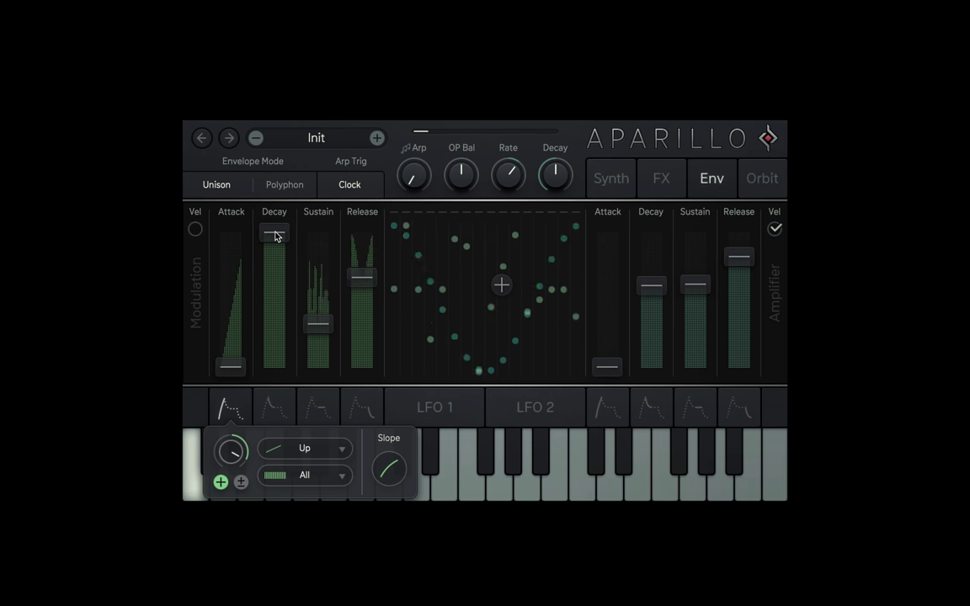
drag(274, 232, 275, 241)
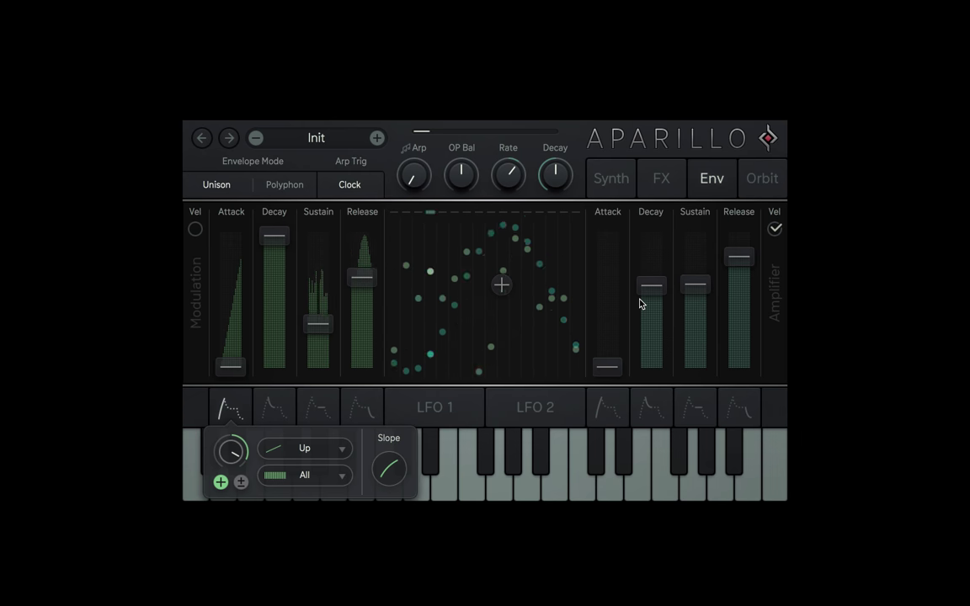
Drop amplifier Sustain and Release to zero and lengthen Attack to about 1.22 s
drag(697, 287, 698, 381)
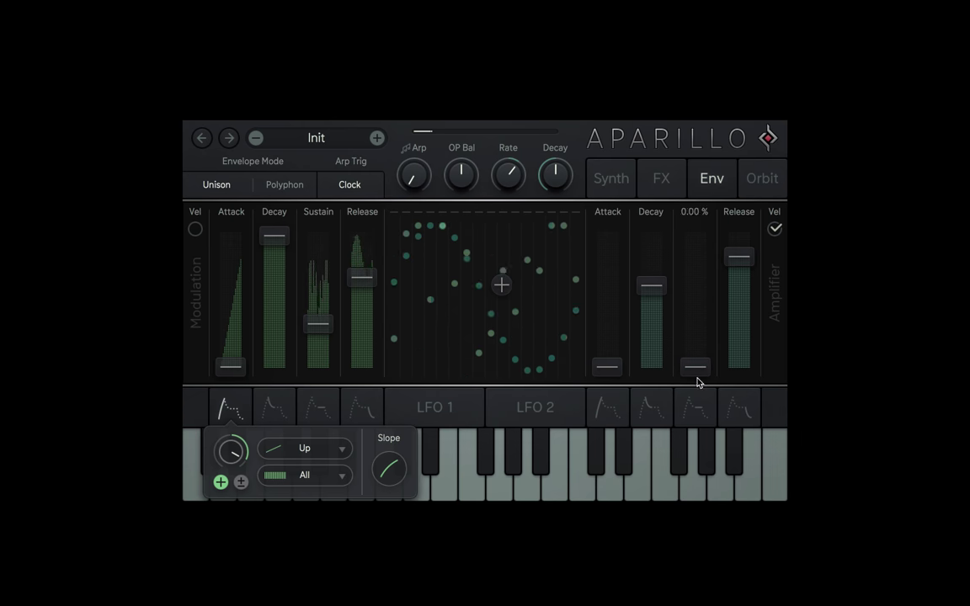
drag(739, 256, 728, 384)
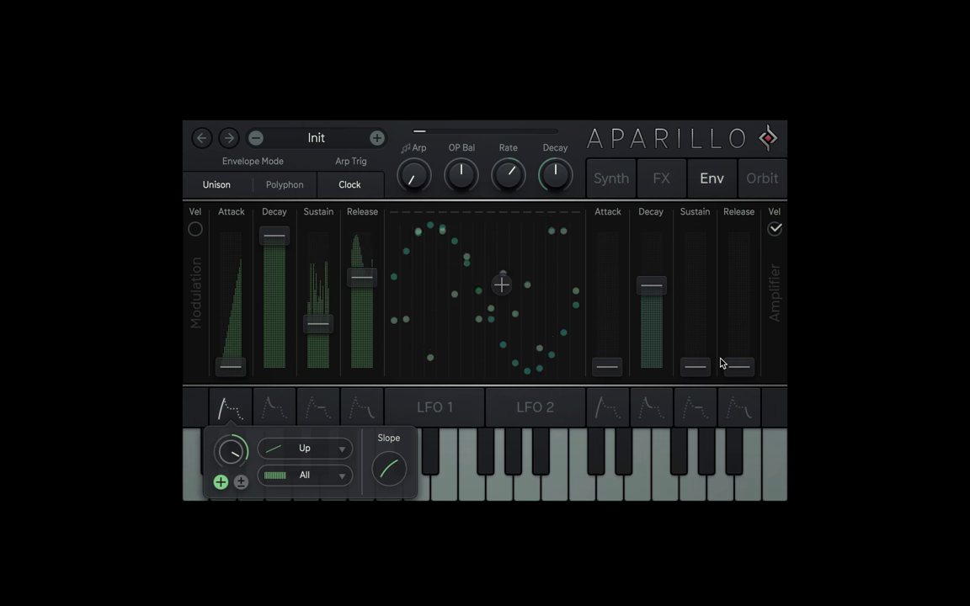
drag(608, 366, 611, 301)
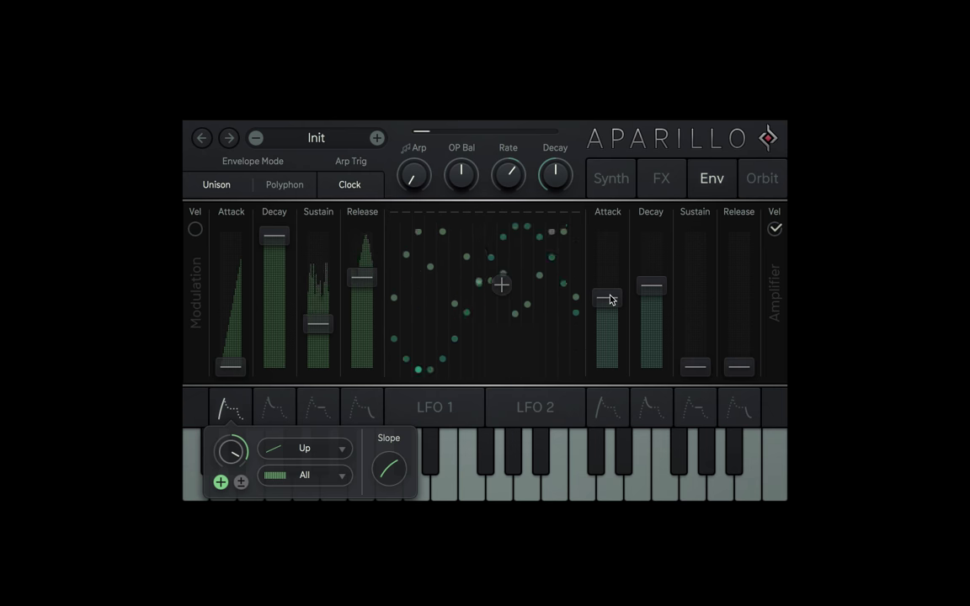
mouse_move(610, 299)
mouse_down()
mouse_move(610, 290)
mouse_move(620, 293)
mouse_up()
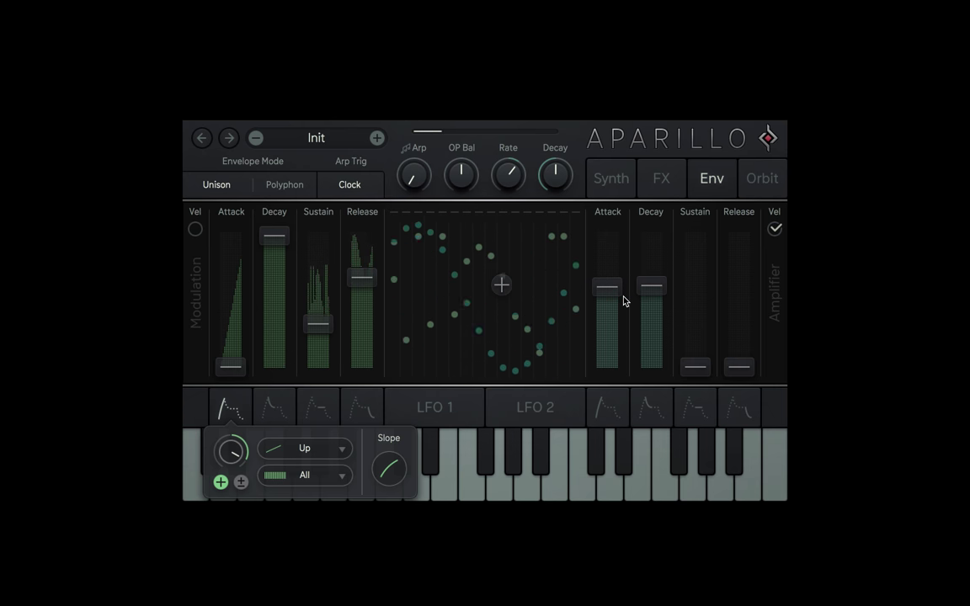
Enable AD-Loop on the amplifier envelope and lengthen its Release to about 4 s
click(691, 413)
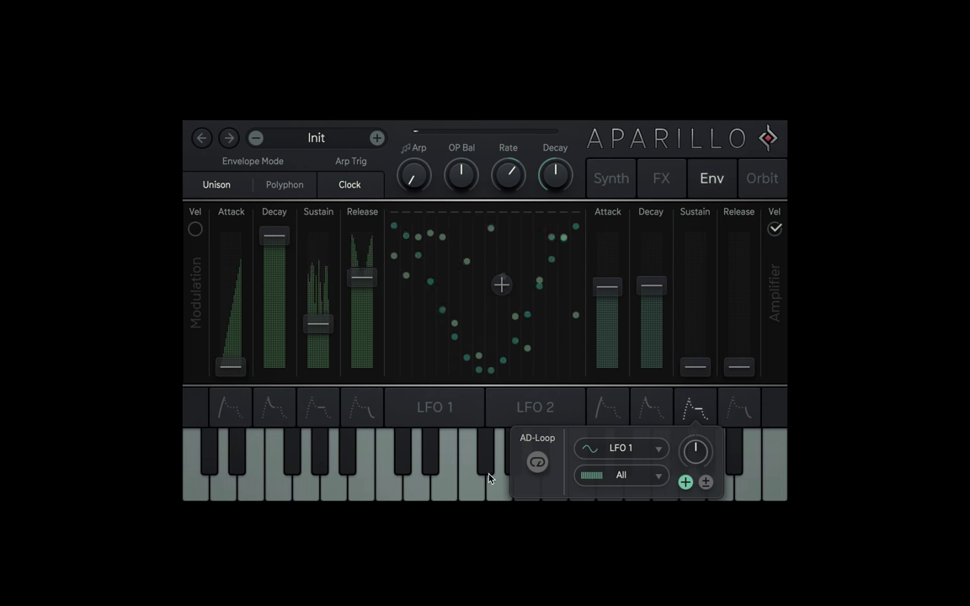
click(538, 464)
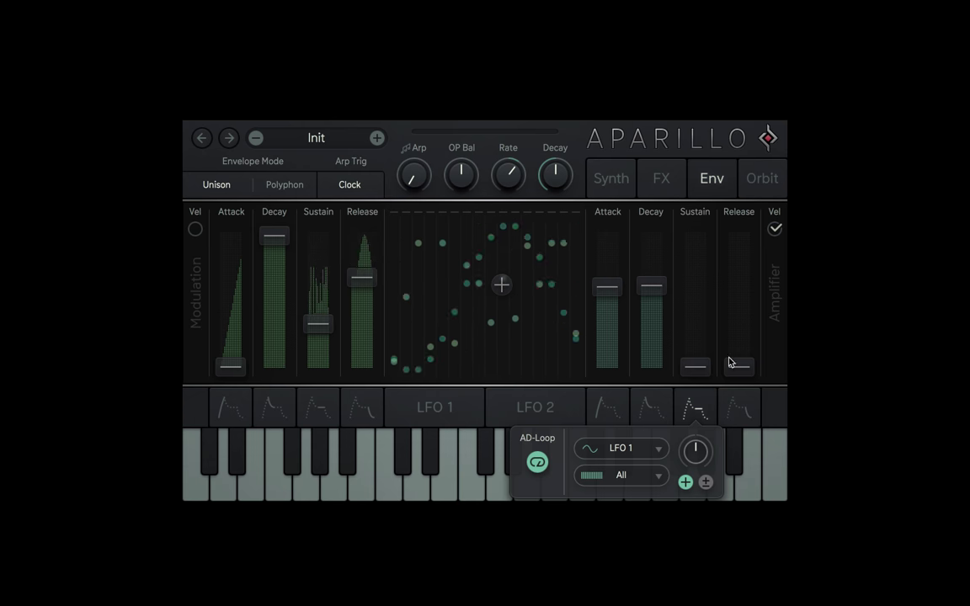
drag(747, 368, 744, 264)
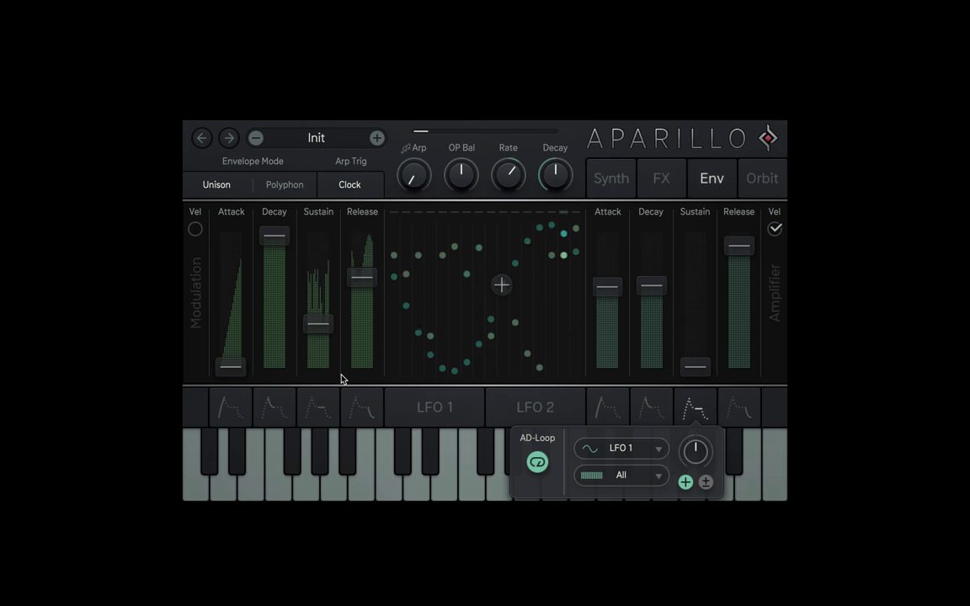
Change the Shift scale to Minor and raise the Delay Mix to 48 %
click(617, 179)
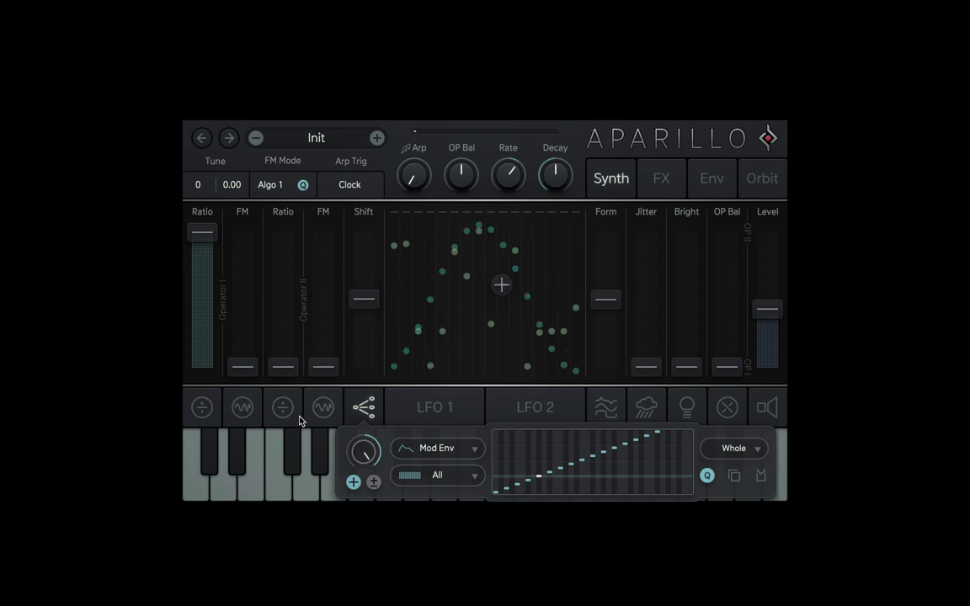
click(743, 452)
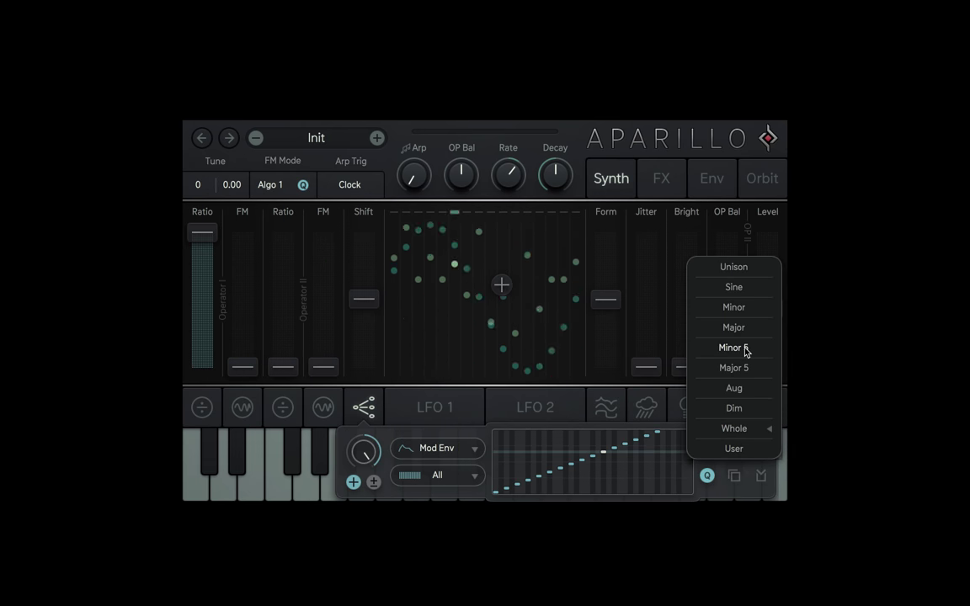
click(743, 310)
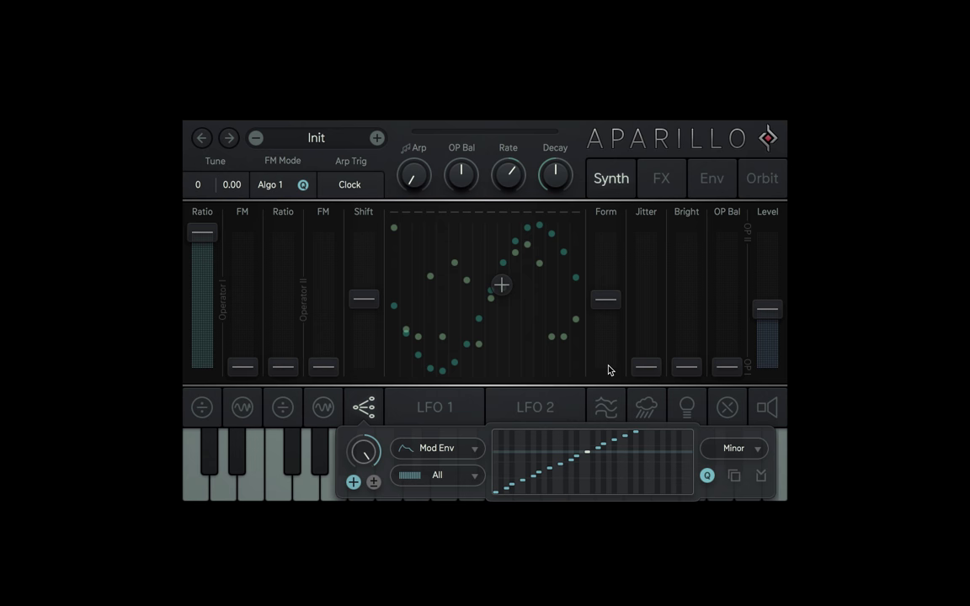
click(662, 182)
drag(634, 367, 641, 294)
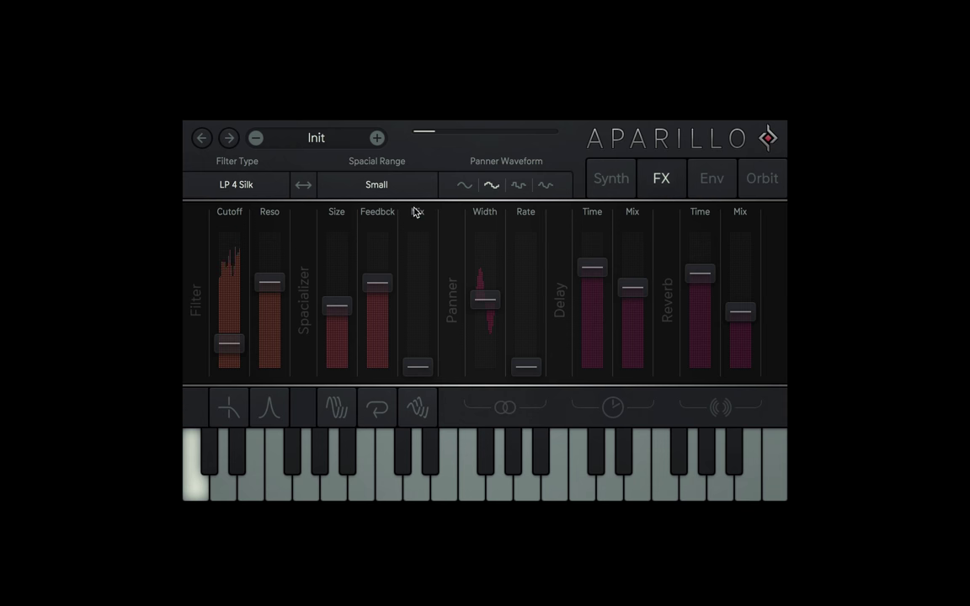
Set Spacial Range to Large, spacializer Mix near full and Feedback about 89 %
click(390, 190)
click(380, 208)
drag(421, 370, 405, 246)
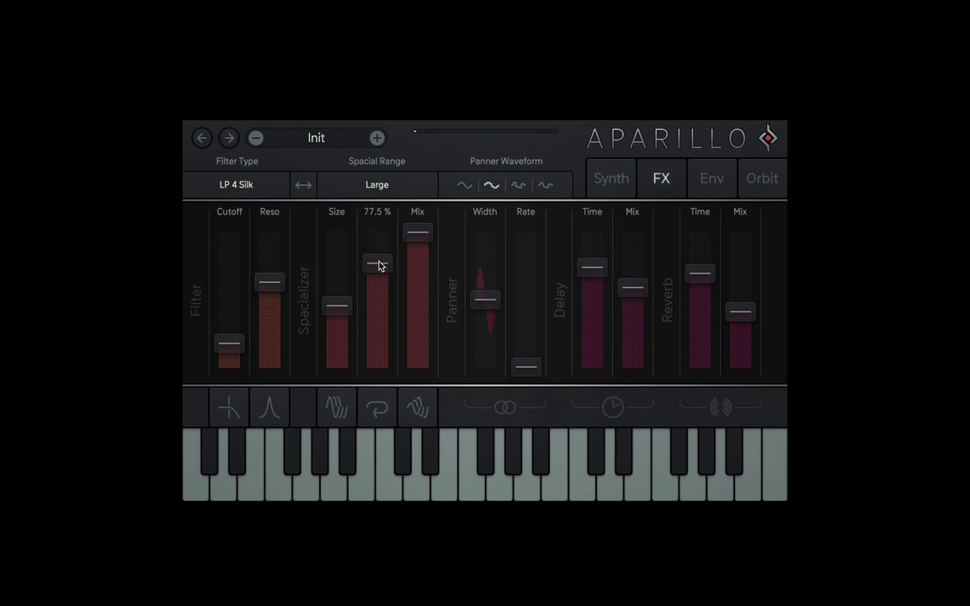
drag(379, 252, 379, 250)
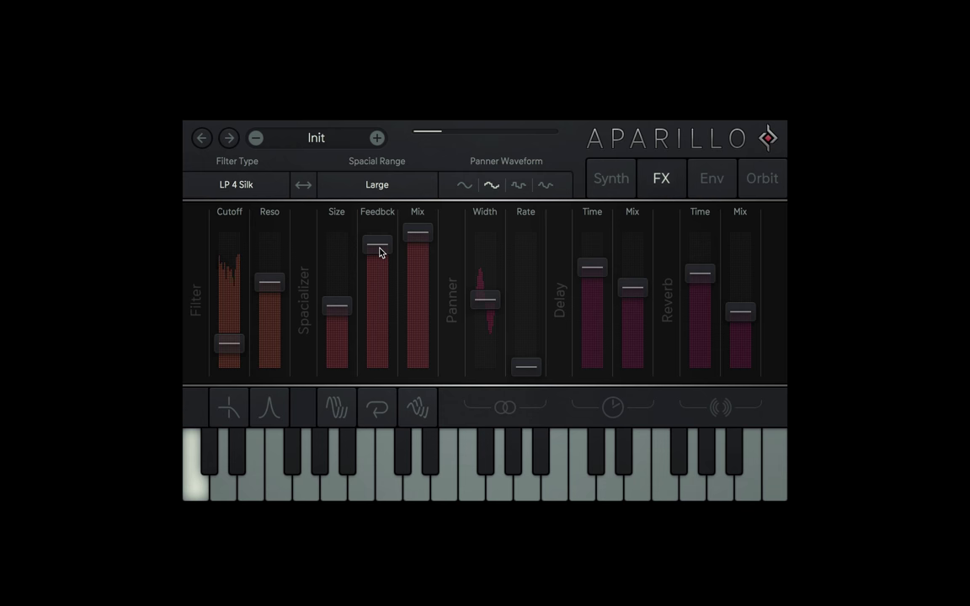
click(709, 187)
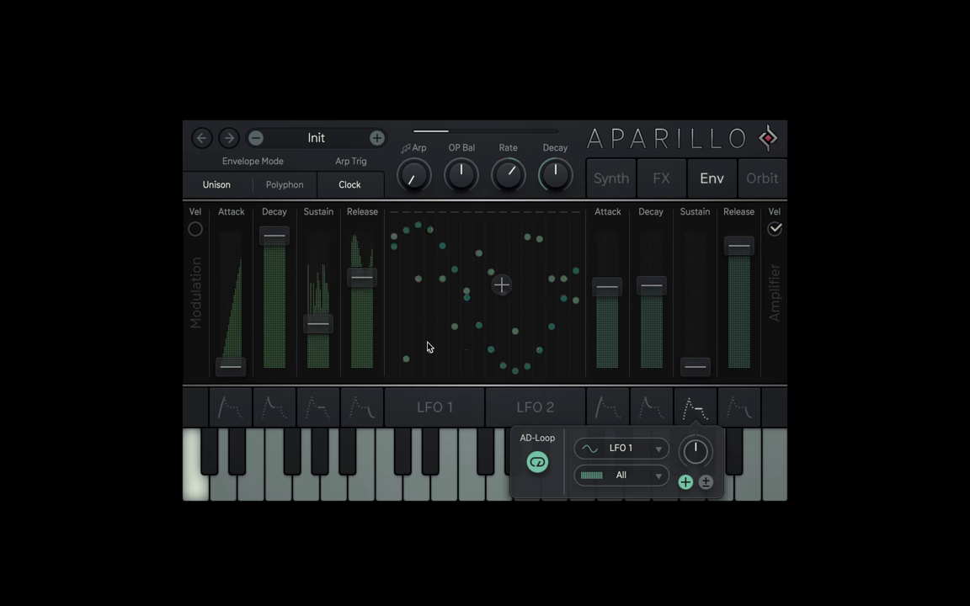
Restore both envelopes' velocity checkboxes to their original state and close the AD-Loop panel
click(774, 230)
click(774, 230)
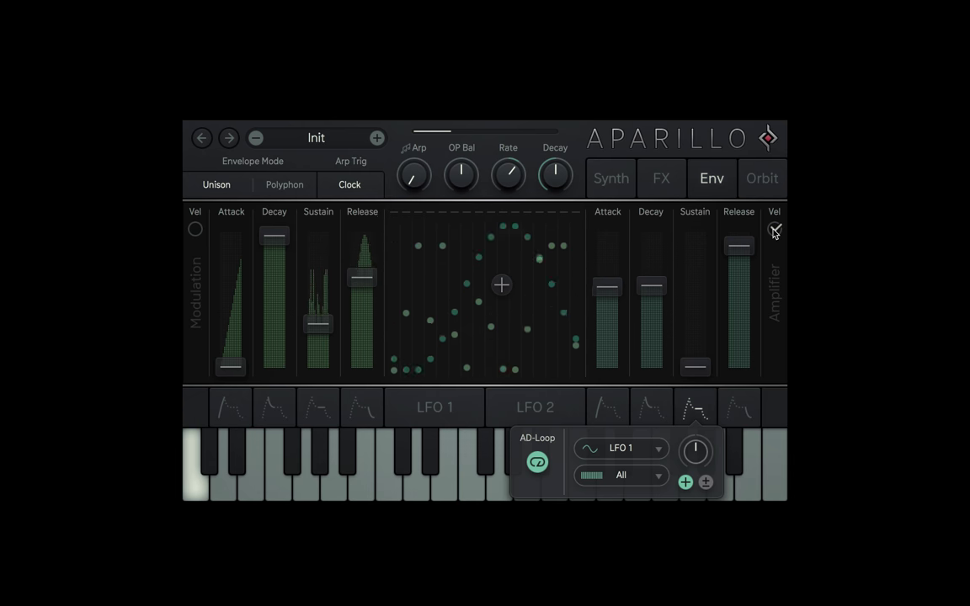
click(196, 232)
click(197, 231)
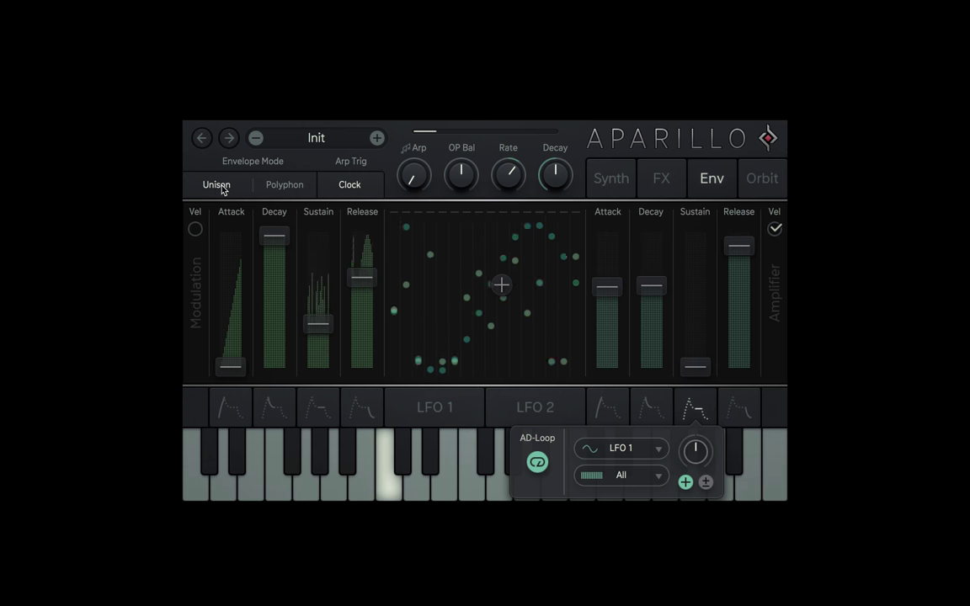
click(696, 414)
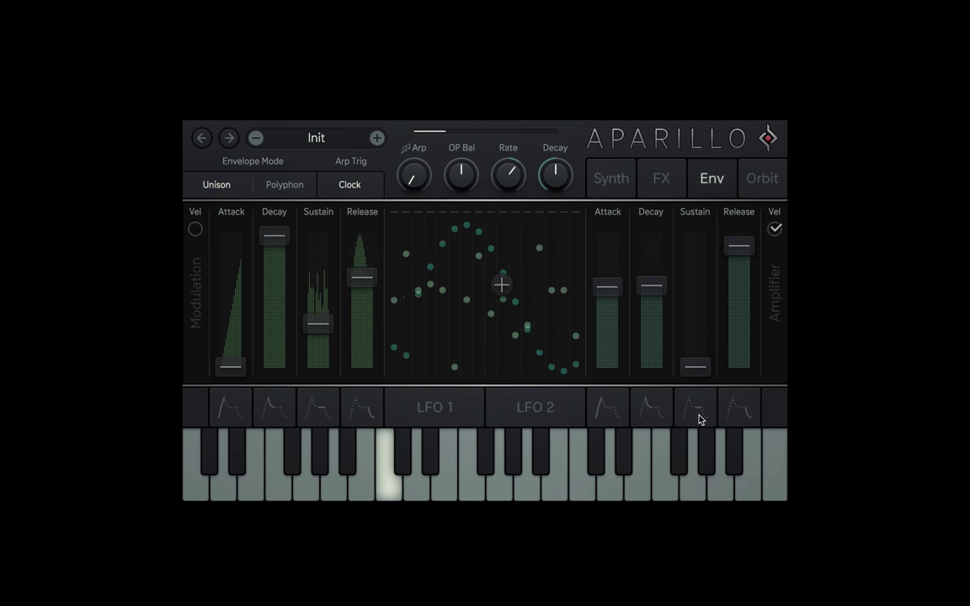
Switch the envelopes to Polyphon and shorten the amplifier Release and modulation Decay
click(287, 188)
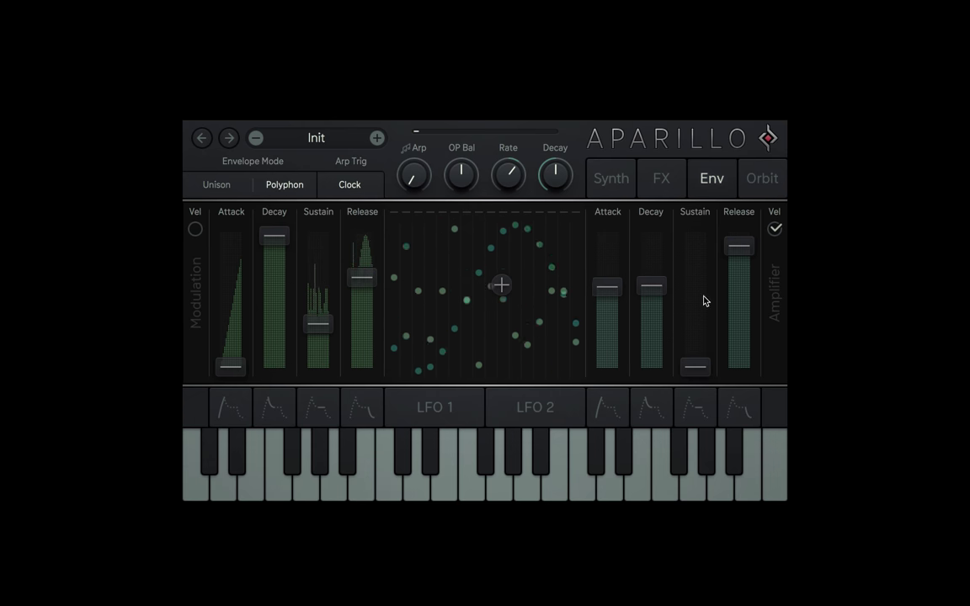
drag(738, 248, 745, 305)
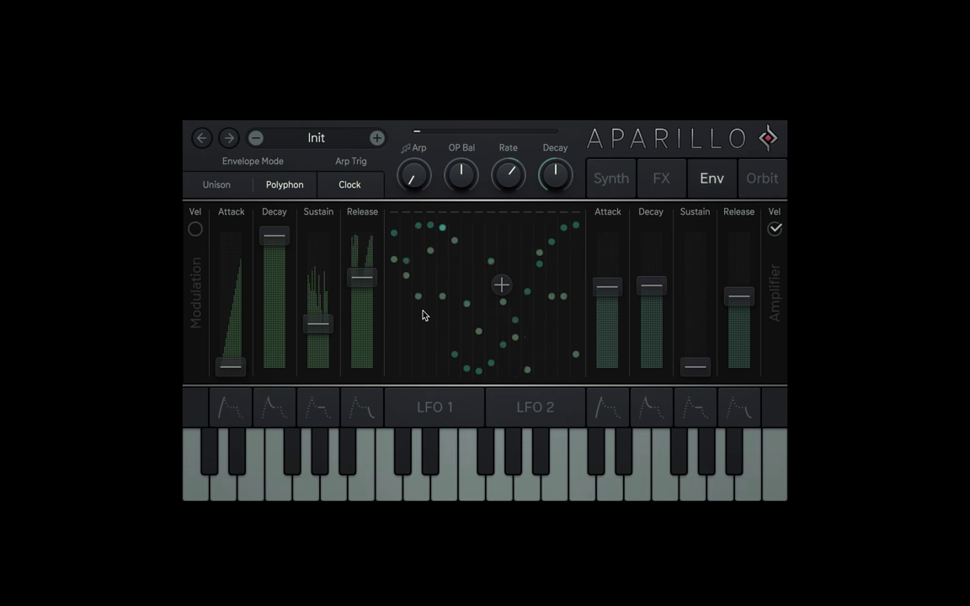
drag(274, 240, 270, 335)
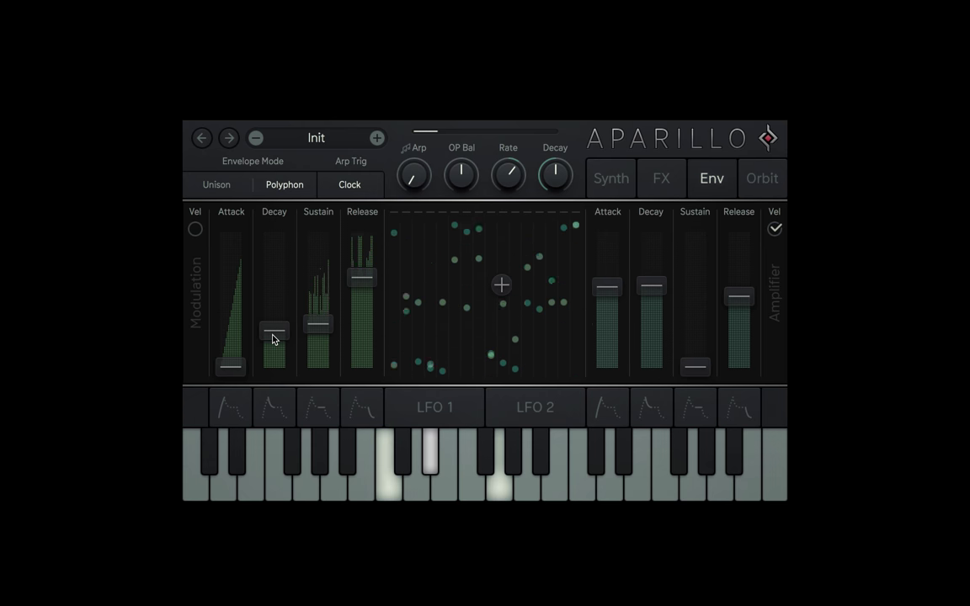
Load the Retro Rise RM preset and hide the Shift modulation panel
click(319, 140)
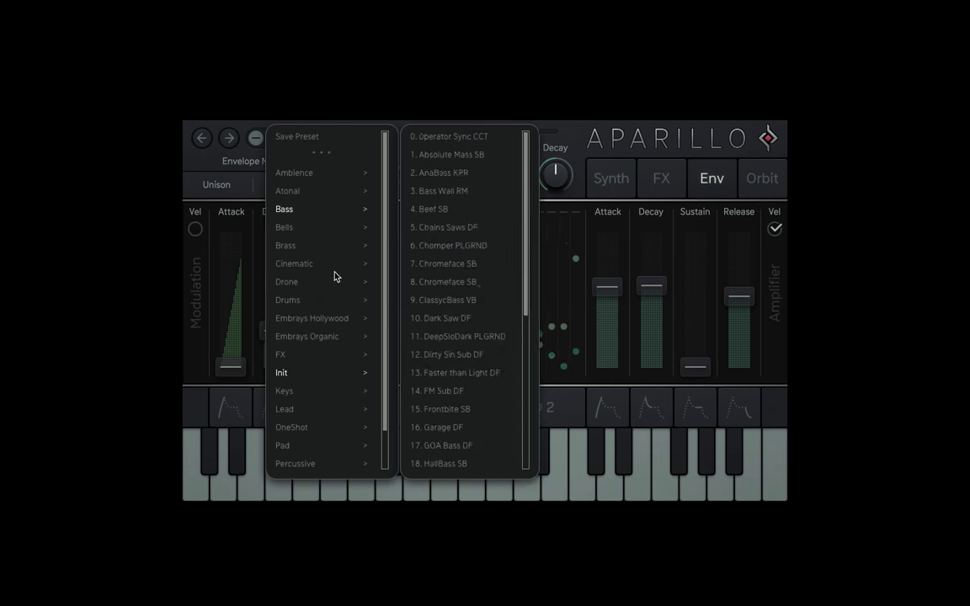
mouse_move(343, 397)
click(442, 433)
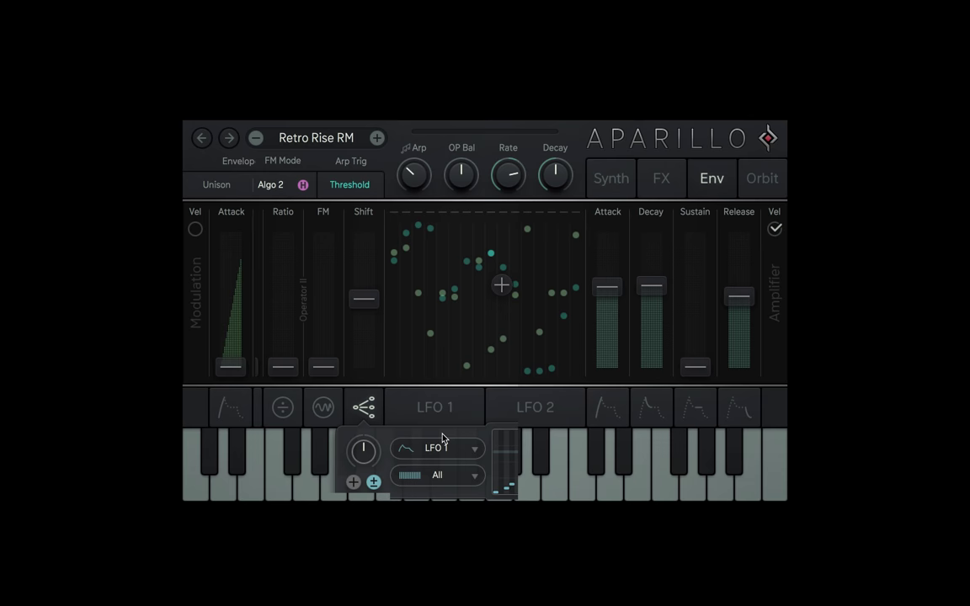
click(367, 406)
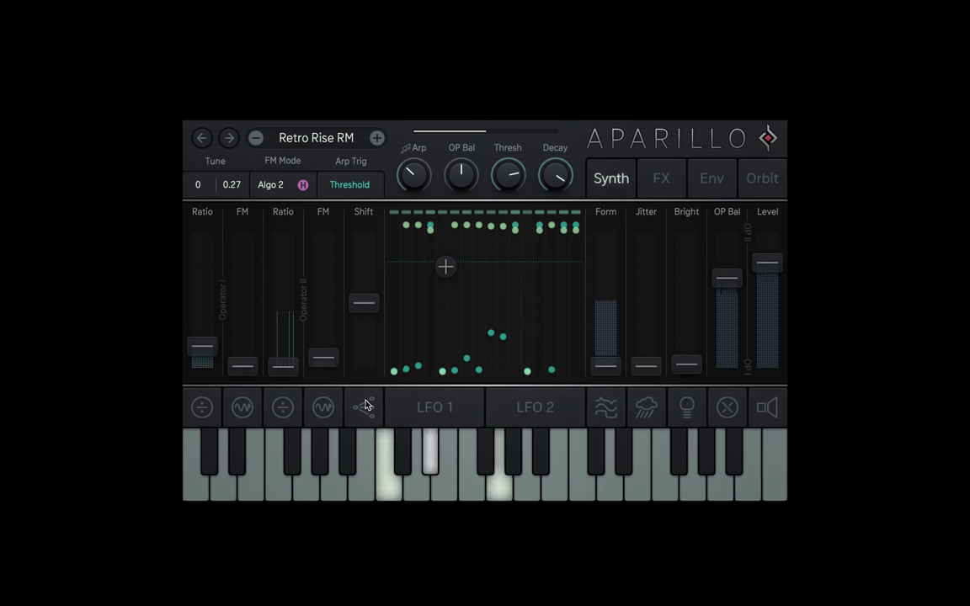